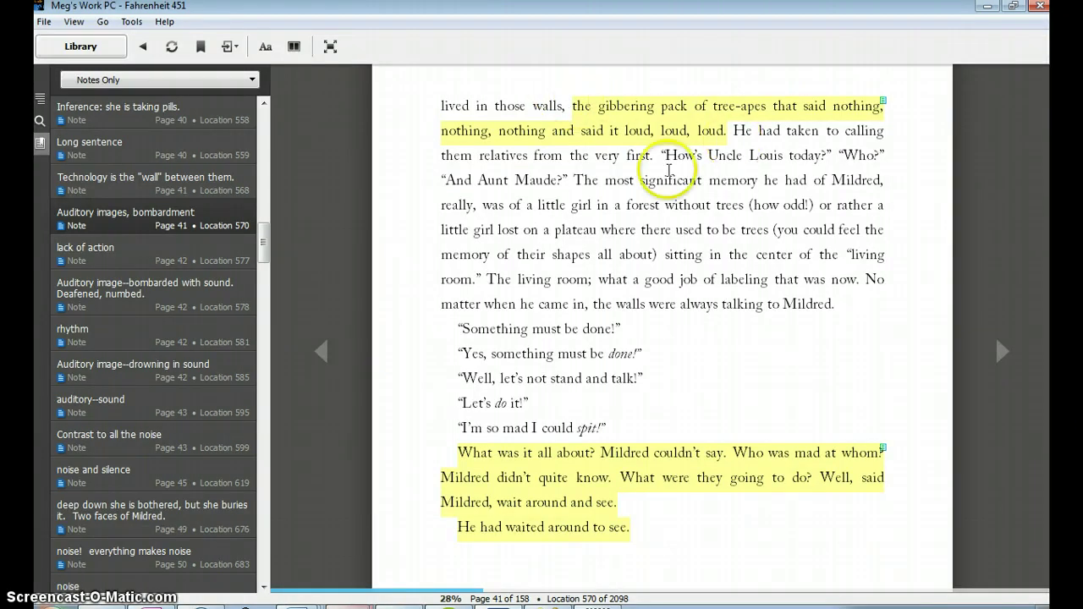
- Set the book's notes and marks list to show notes only
mouse_move(170, 212)
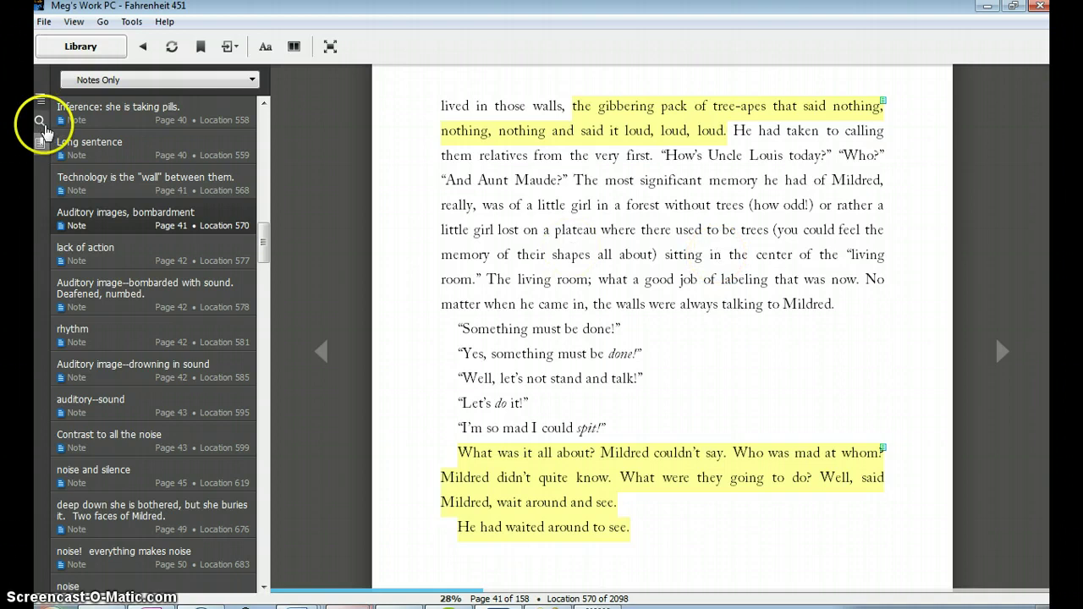
click(41, 157)
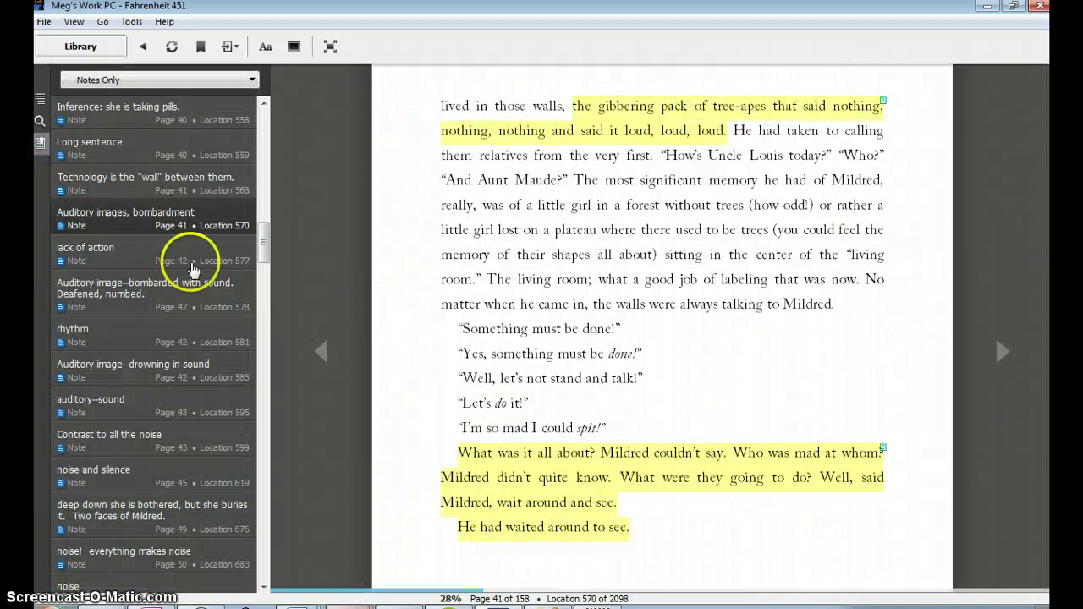
click(252, 81)
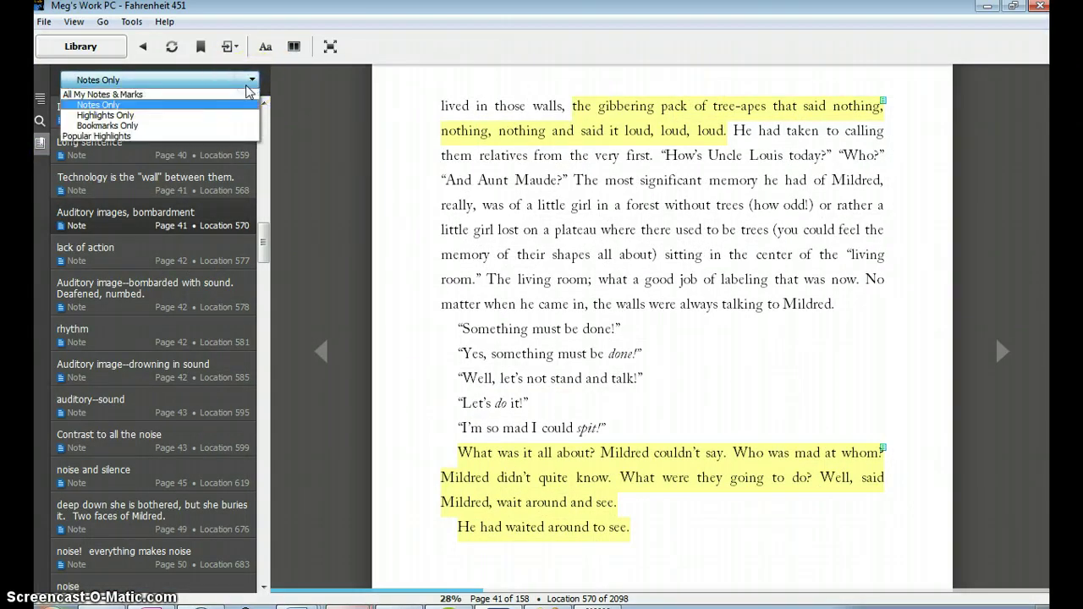
click(228, 104)
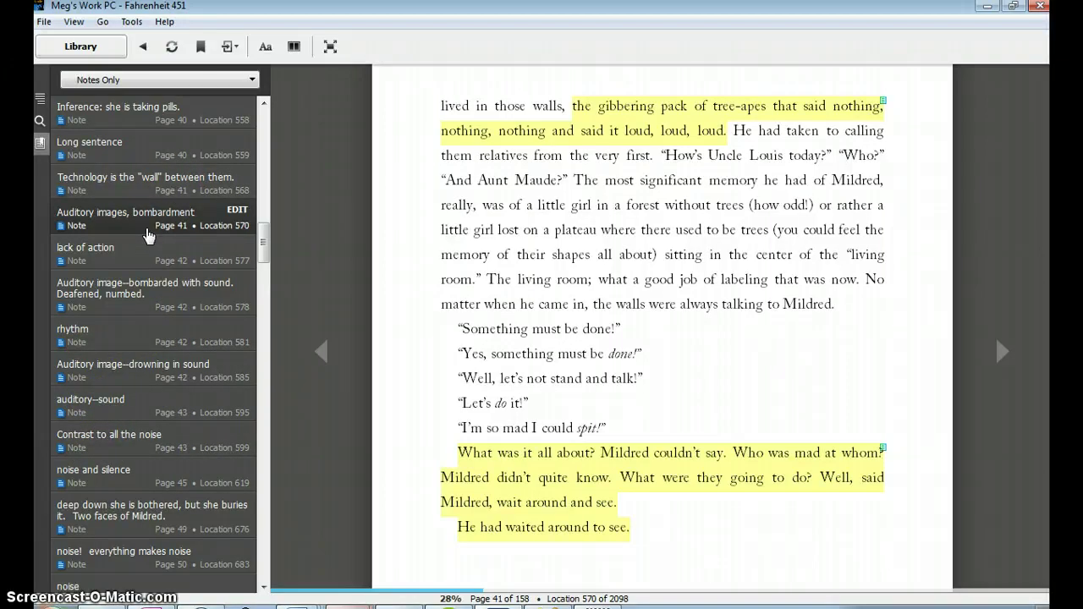
- Open the page 42 note "Auditory image--drowning in sound" and copy the passage from "You drowned in" through "point of collapse."
click(148, 232)
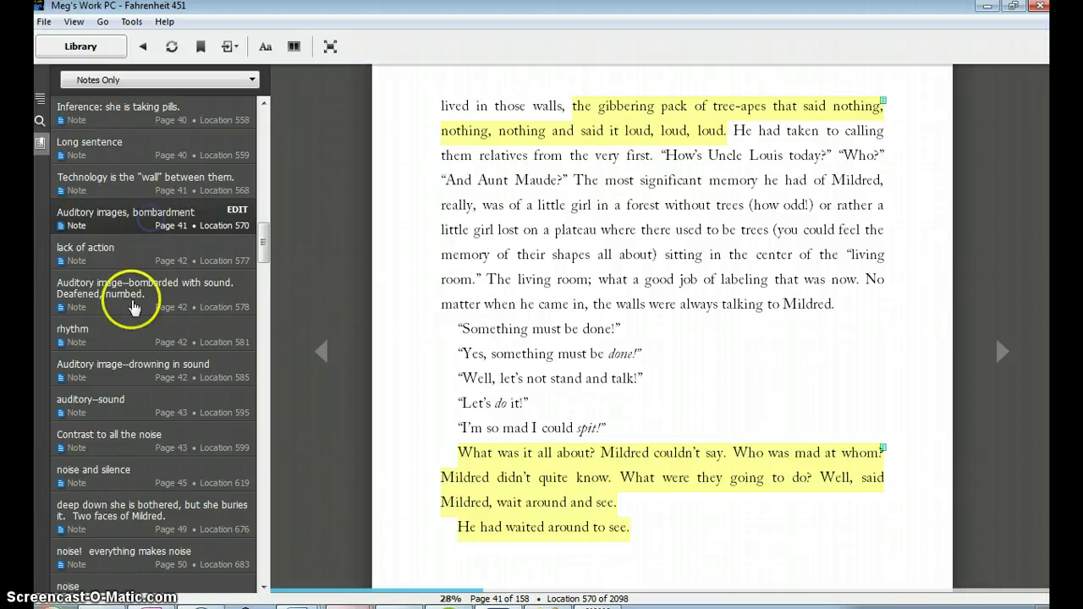
click(108, 368)
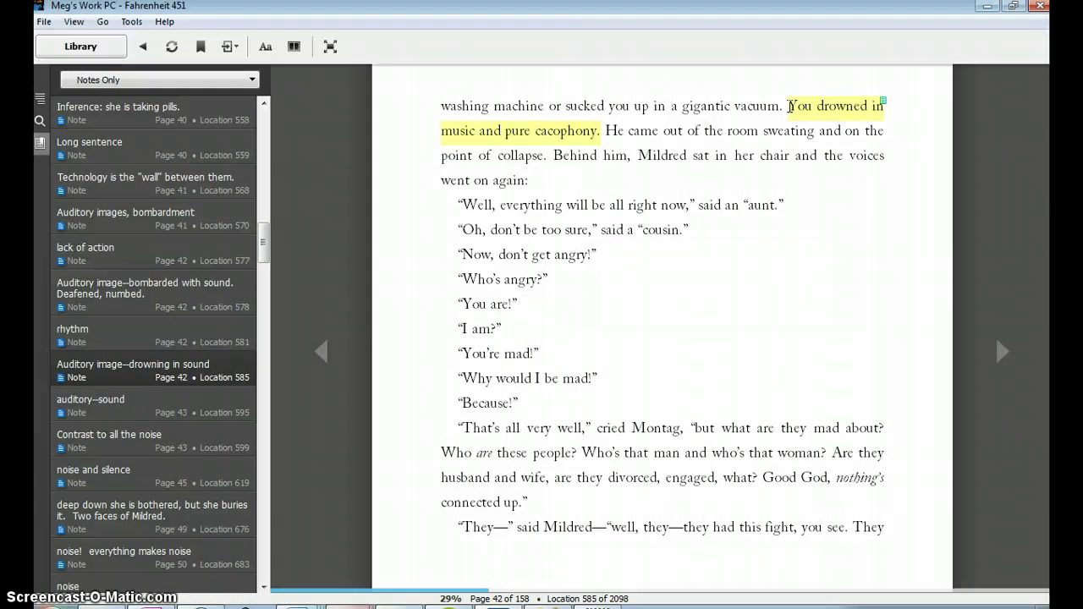
drag(789, 106, 548, 150)
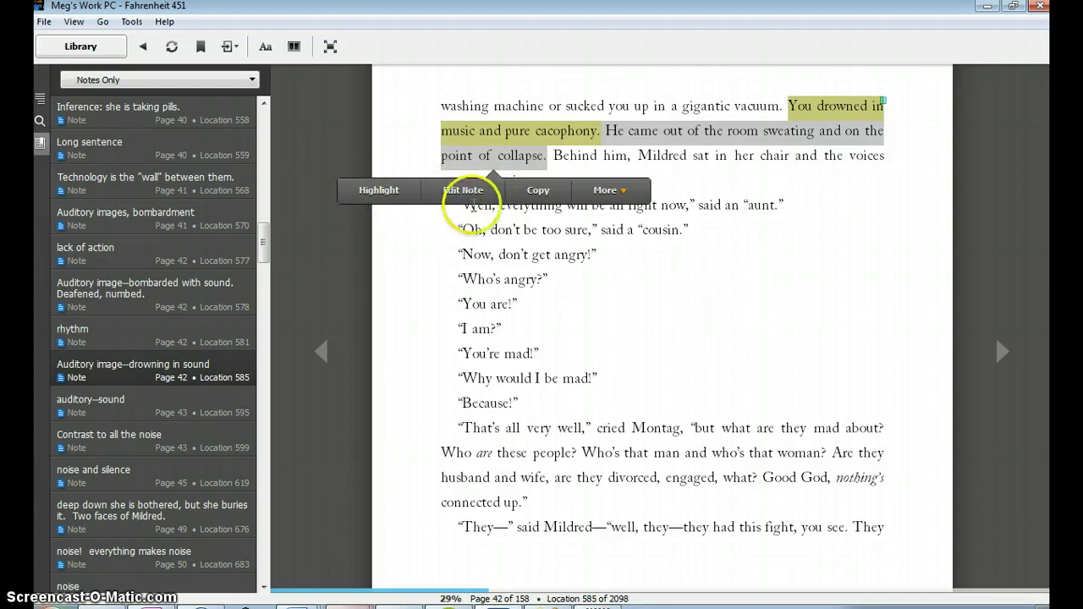
click(539, 191)
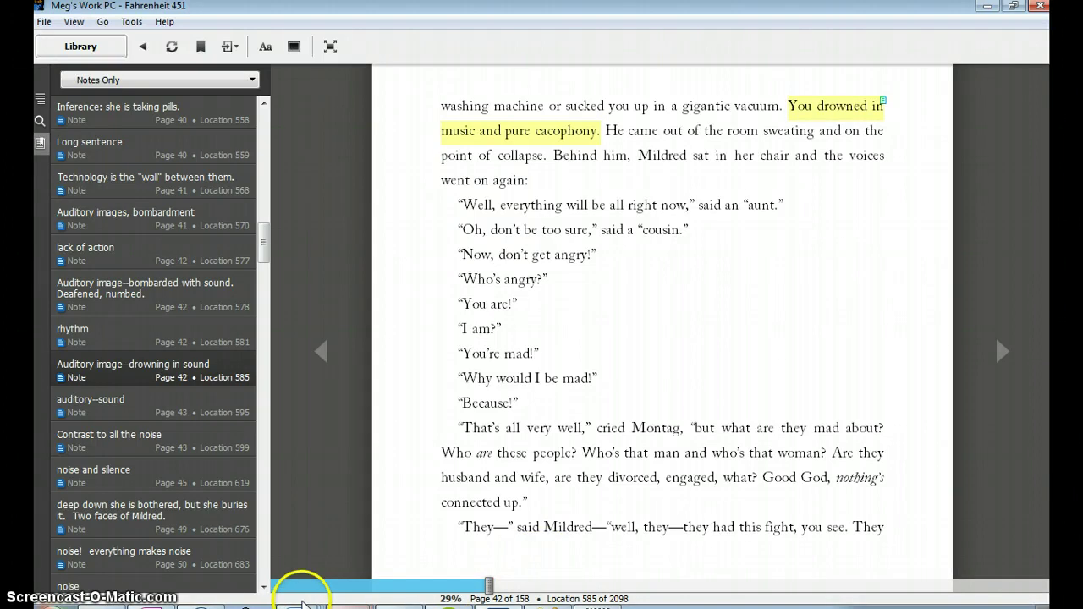
- Switch to the blank Microsoft Word document and enter "Thesis:" as its first line
mouse_move(296, 604)
click(283, 580)
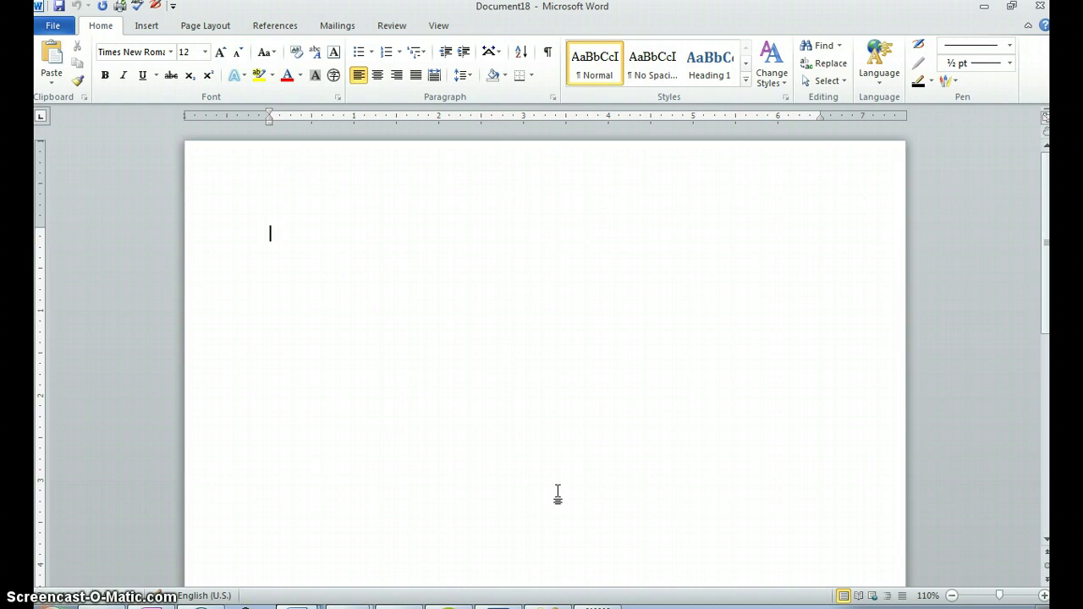
text(Thesis:)
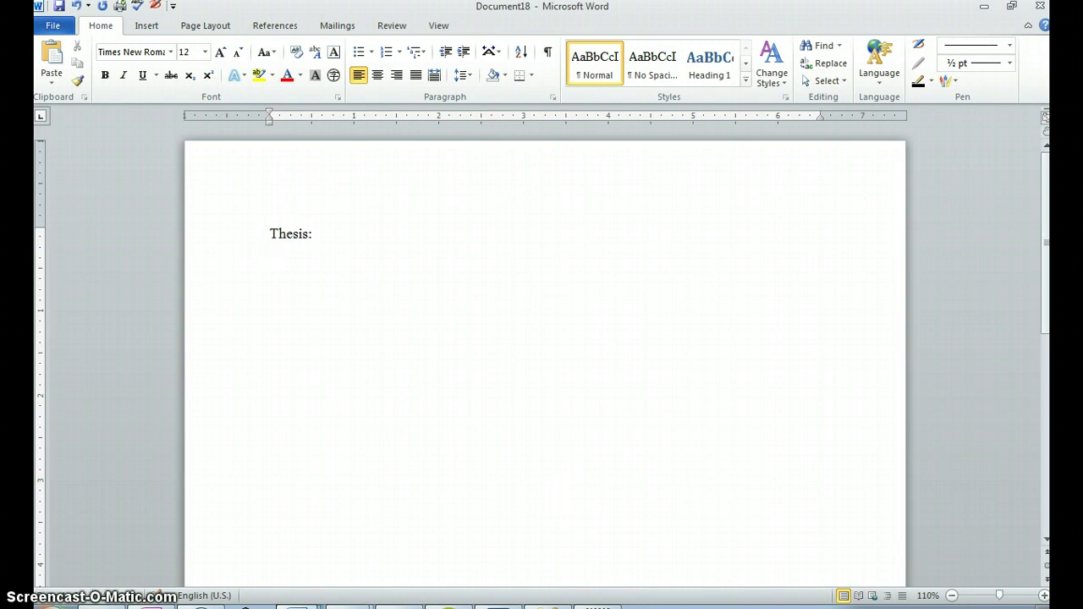
- Paste the copied passage with its source citation below the "Thesis:" line
click(282, 292)
right_click(282, 293)
click(191, 356)
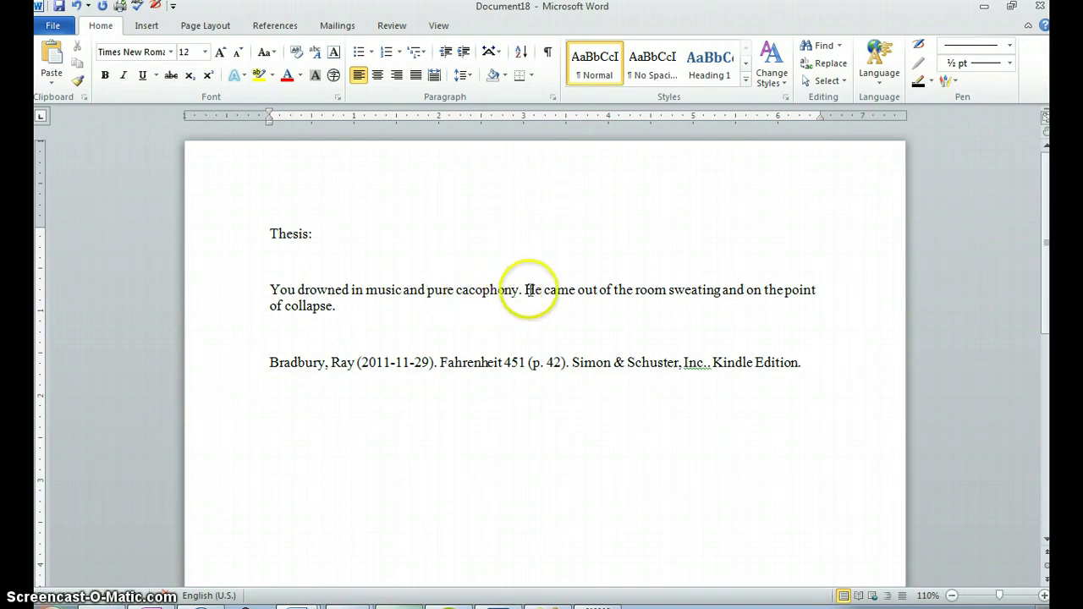
- Enclose the pasted passage, from "You drowned" to "collapse.", in double quotation marks
click(268, 288)
text(")
click(327, 298)
text(")
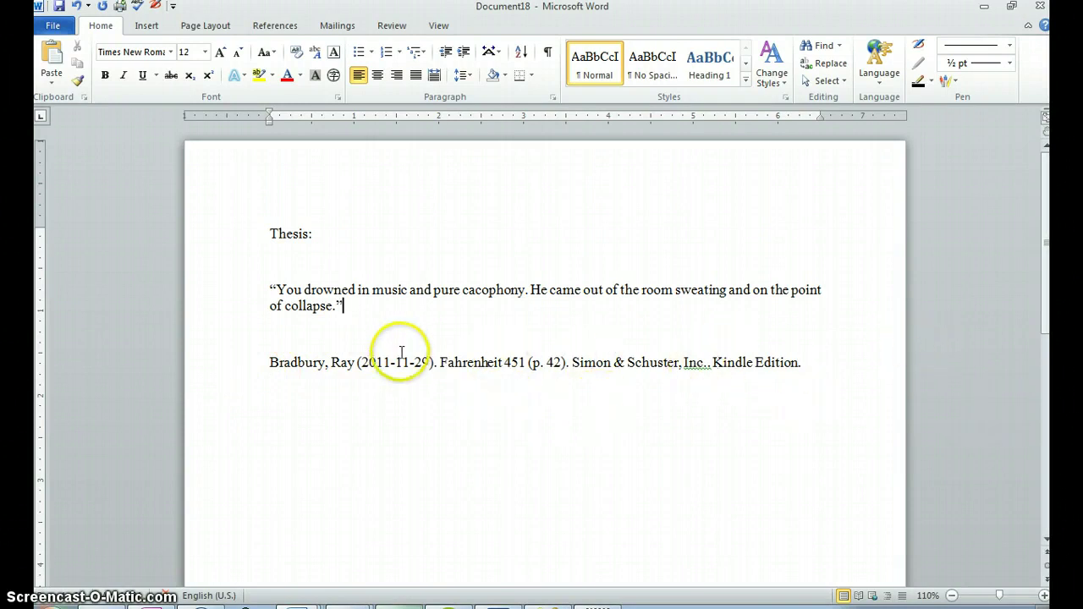
- Add the heading "Works Cited:" on its own line above the Bradbury citation
click(315, 344)
key(Return)
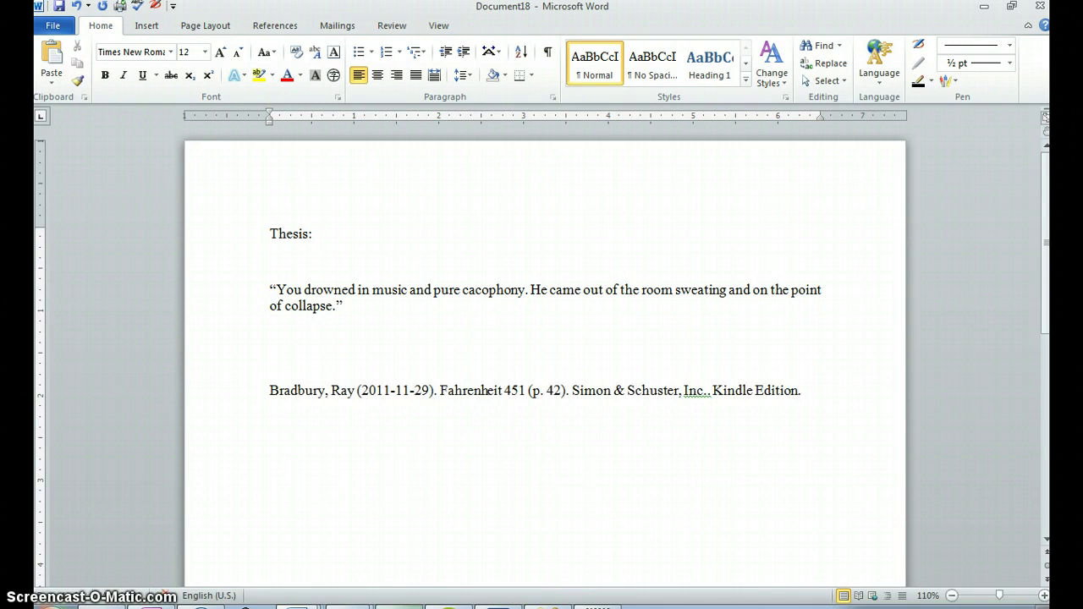
text(Works Cited:)
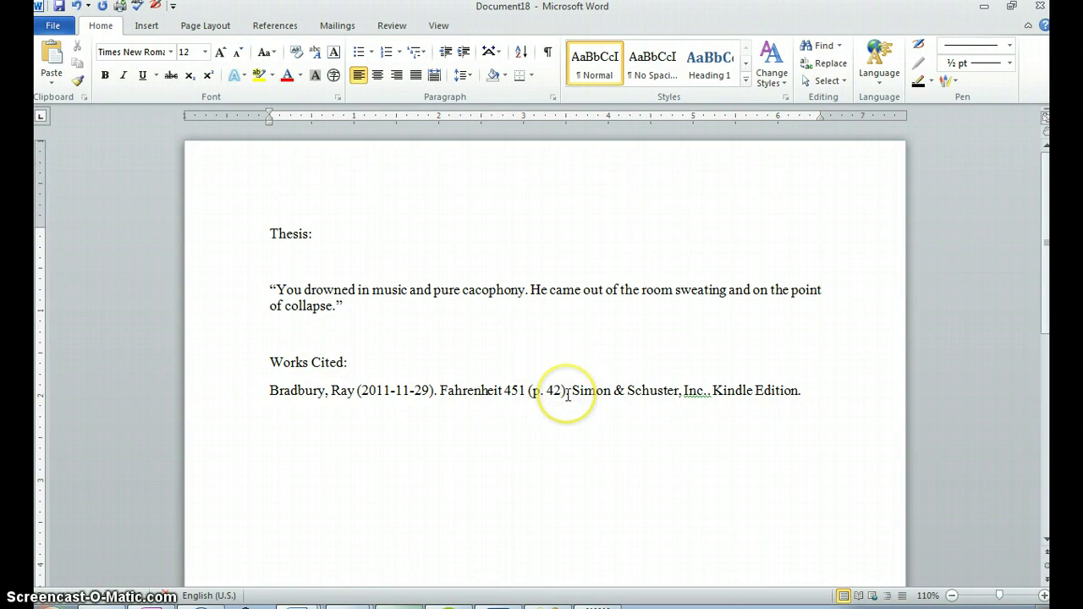
- Add the page reference "(42)" after the closing quotation mark of the passage
mouse_move(564, 390)
mouse_down()
mouse_move(534, 392)
mouse_move(559, 392)
mouse_up()
click(392, 310)
text((42))
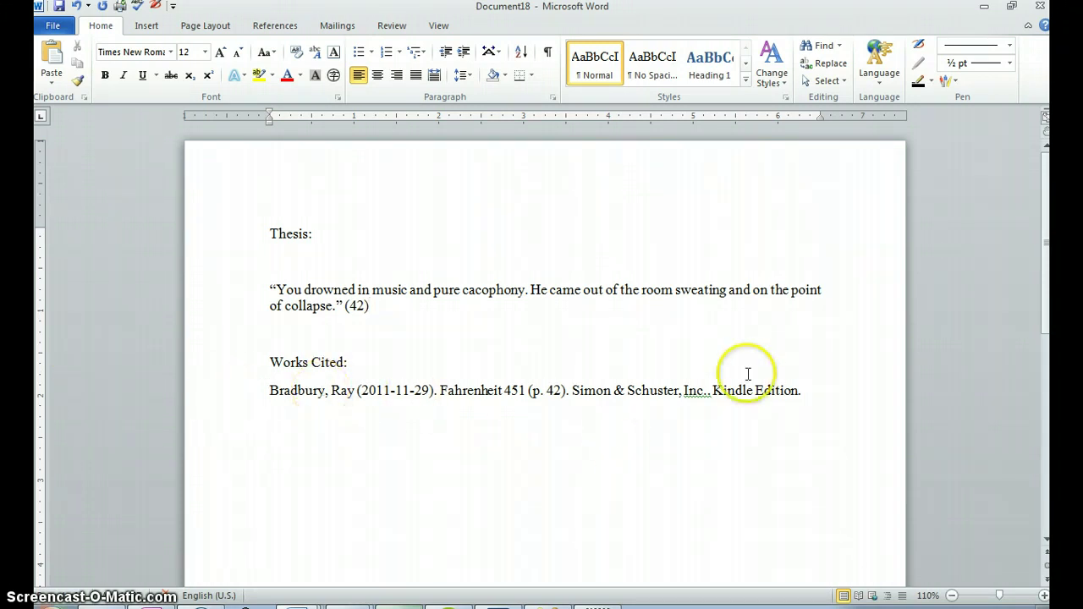
- Delete the Bradbury source citation and the "Works Cited:" heading below the quotation
drag(804, 389, 258, 395)
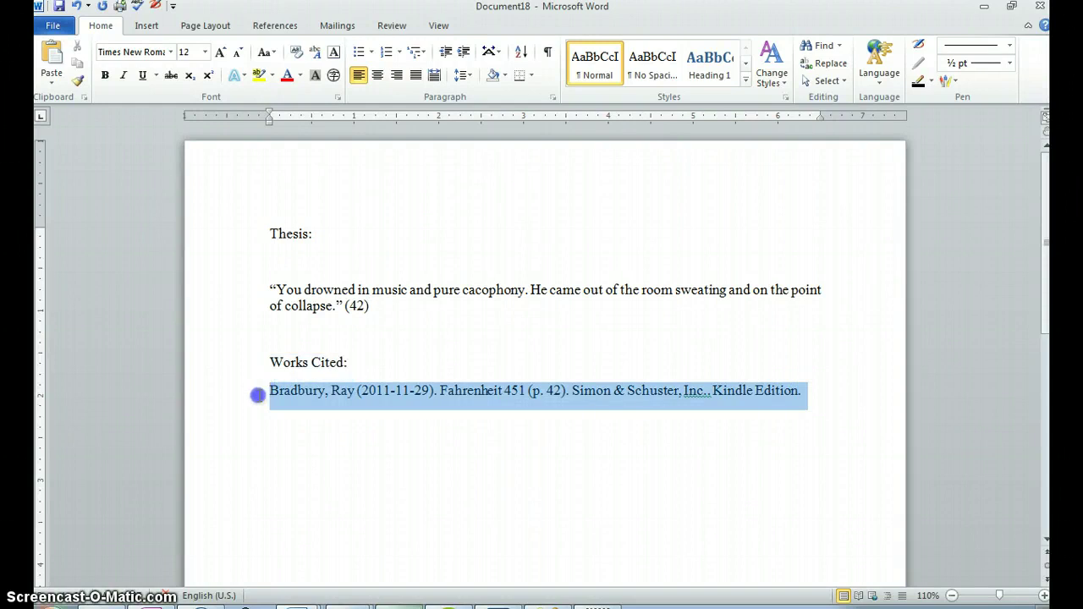
key(Delete)
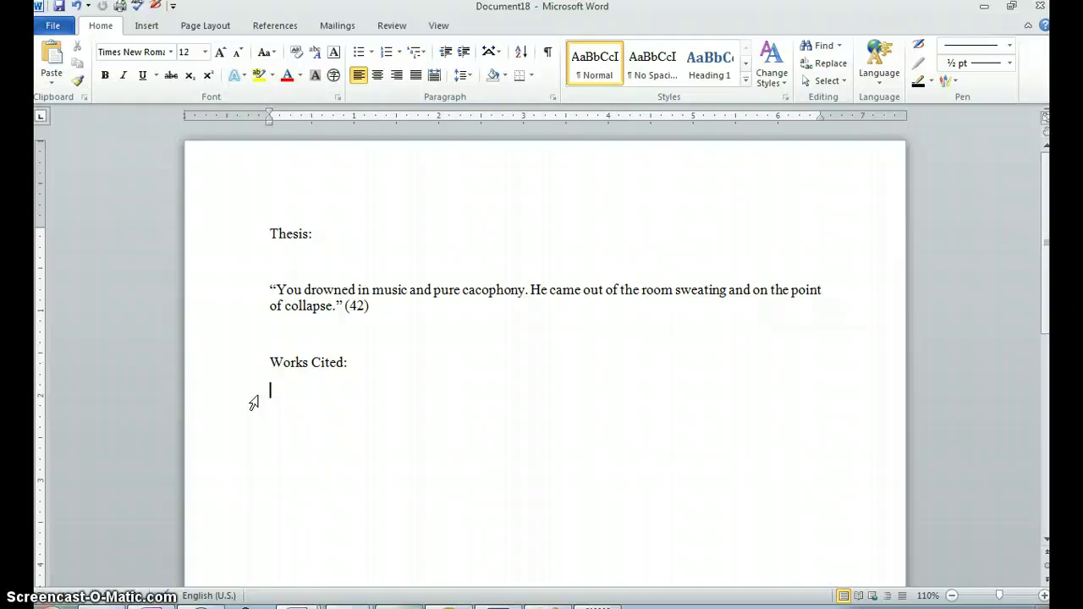
drag(379, 357, 269, 353)
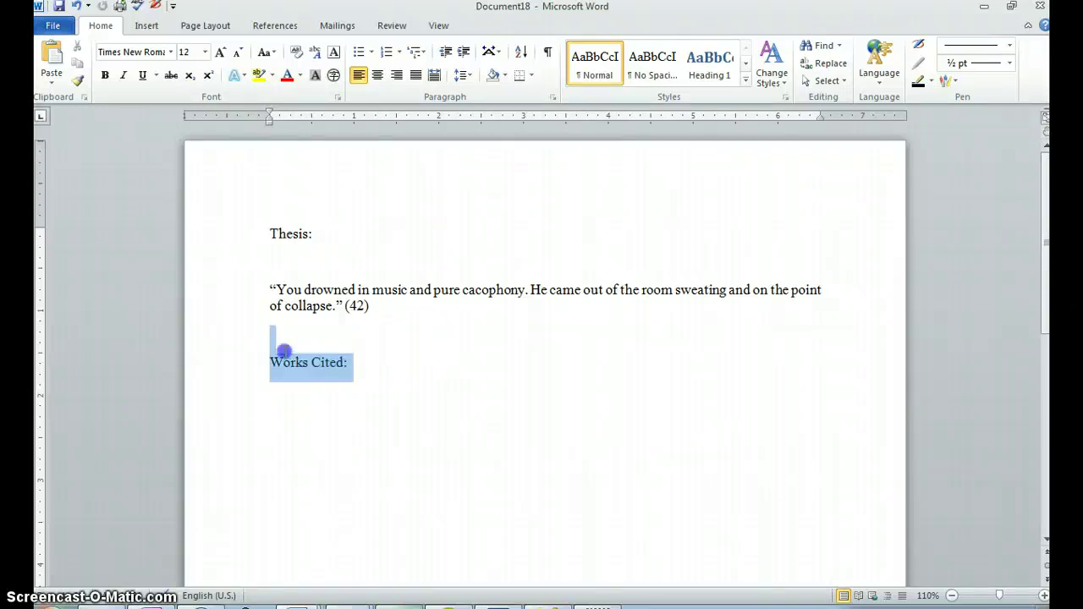
key(BackSpace)
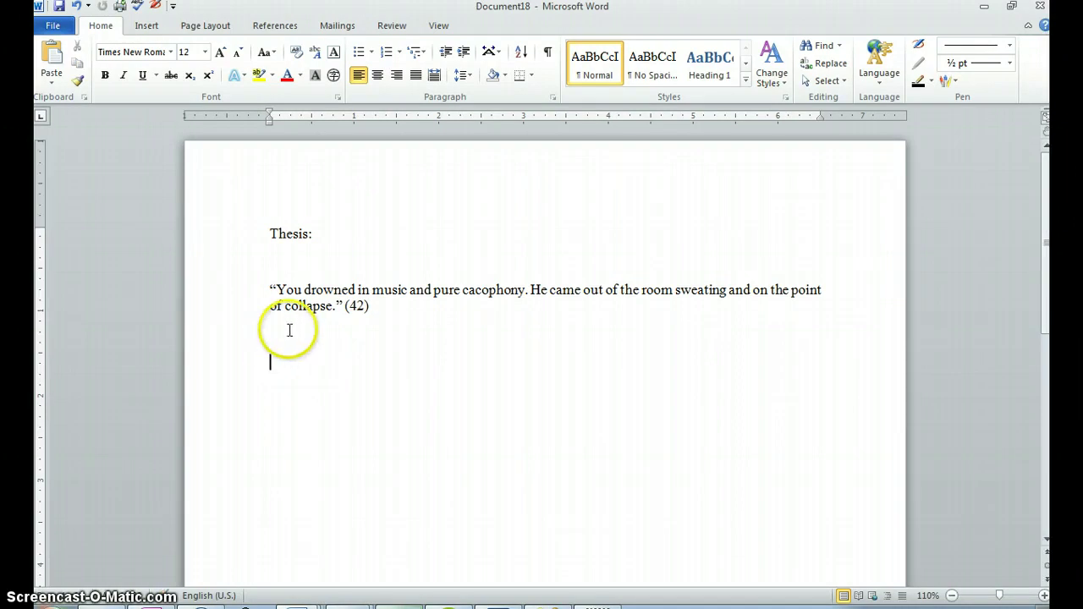
- Below an added blank line, indent the quotation and precede it with "Noise from the television is used to numb the senses and maintain a state of non-thinking."
click(271, 266)
key(Return)
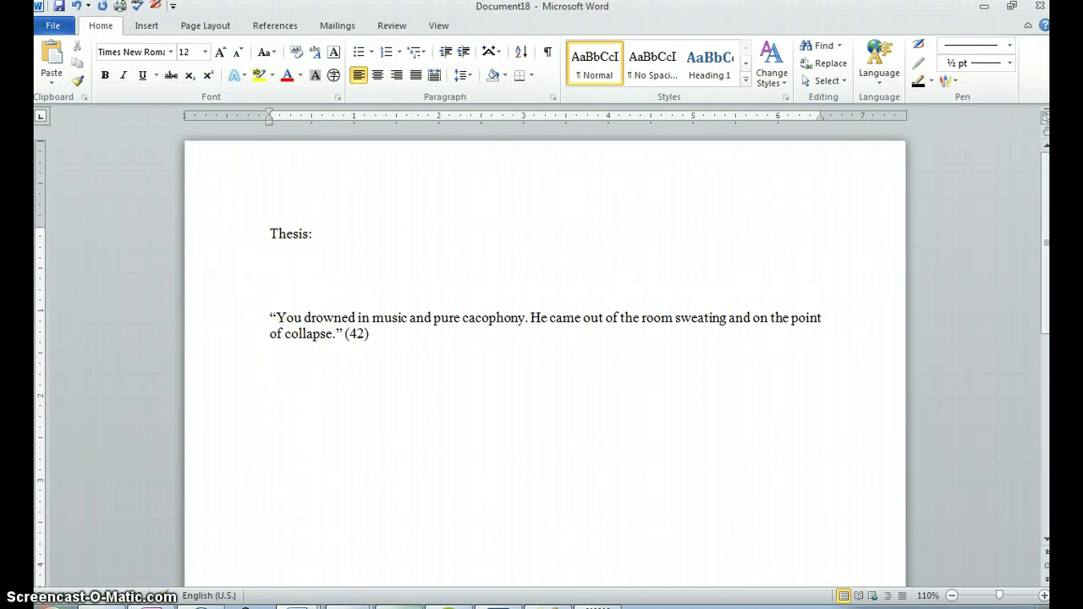
click(269, 317)
key(Tab)
text(Noice)
key(BackSpace)
key(BackSpace)
key(BackSpace)
text(se is used)
key(BackSpace)
key(BackSpace)
key(BackSpace)
key(BackSpace)
key(BackSpace)
key(BackSpace)
key(BackSpace)
text(from the tele)
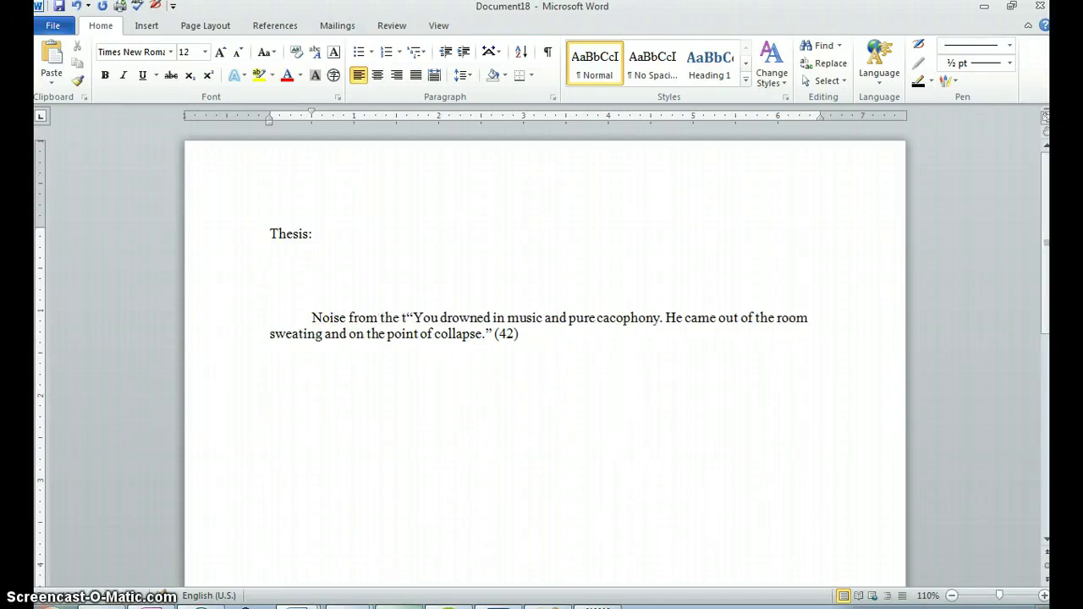
text(vision is us)
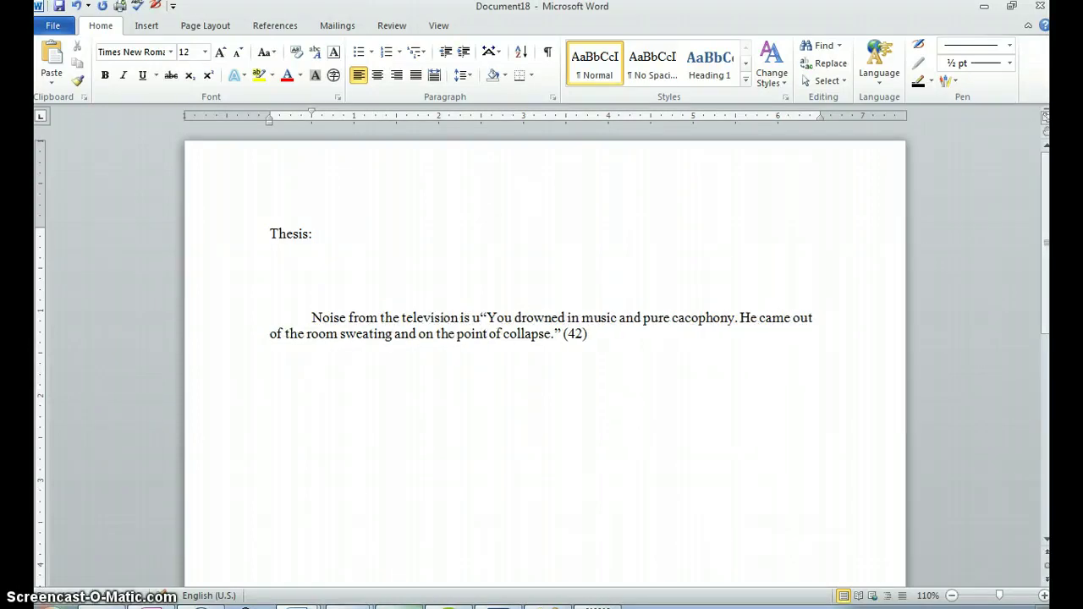
text(ed to n)
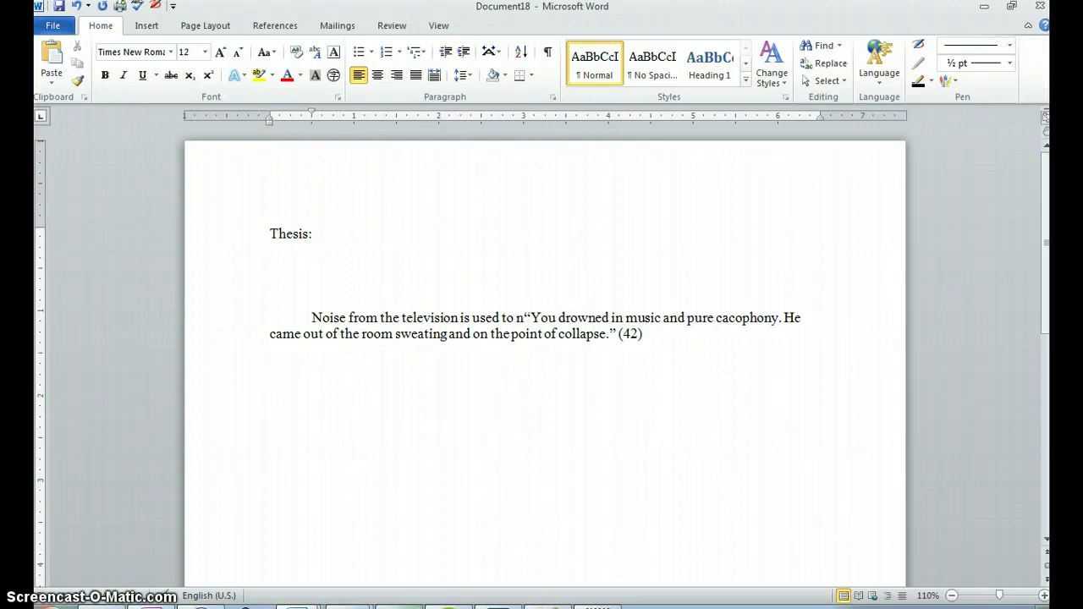
text(umb the senses a)
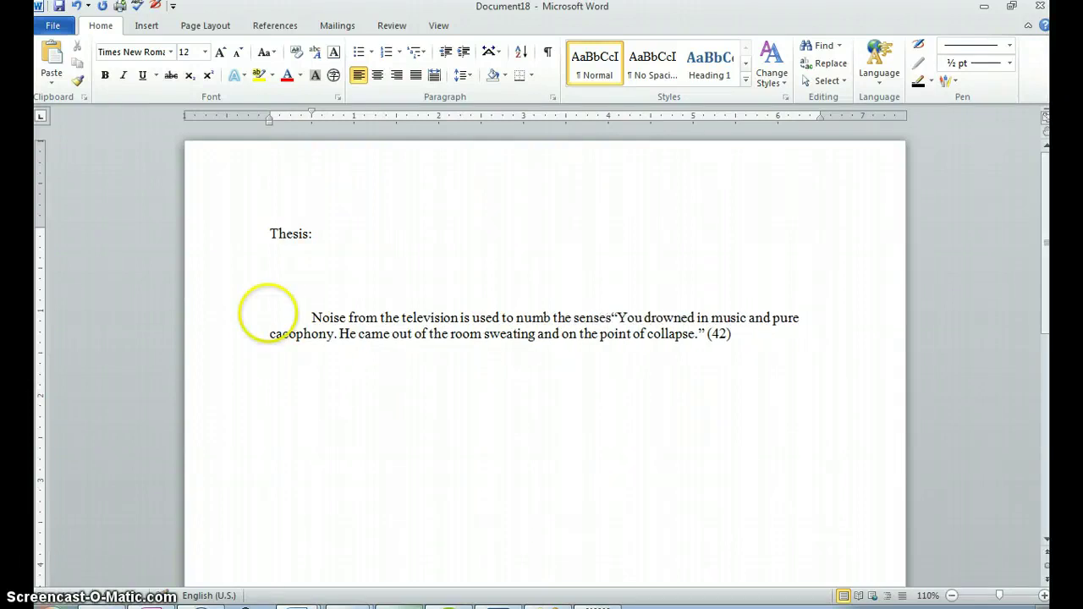
text(nd maintain a stat)
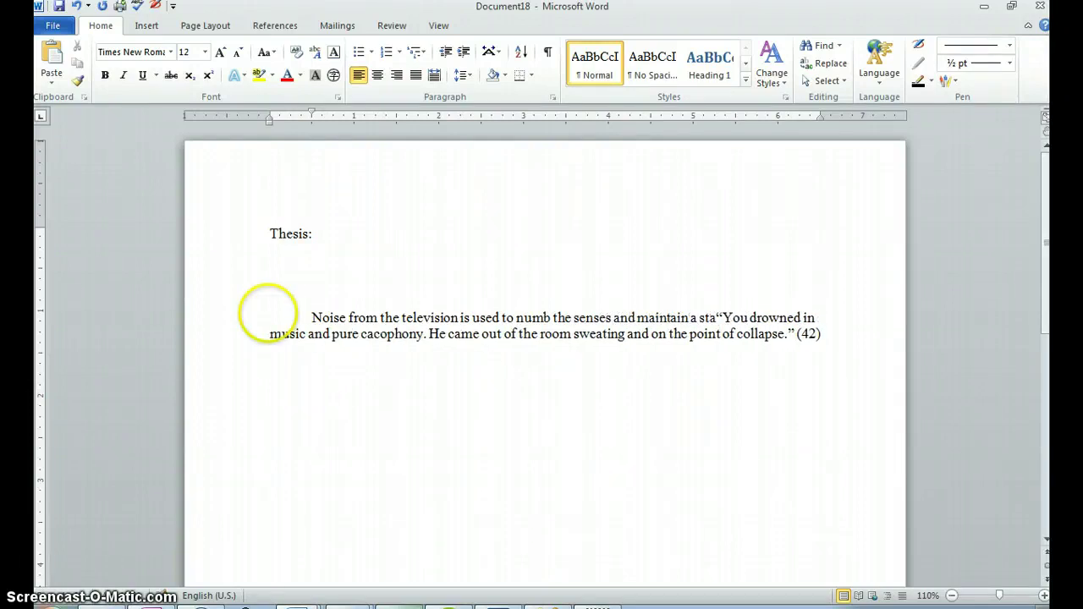
text(e of non-think)
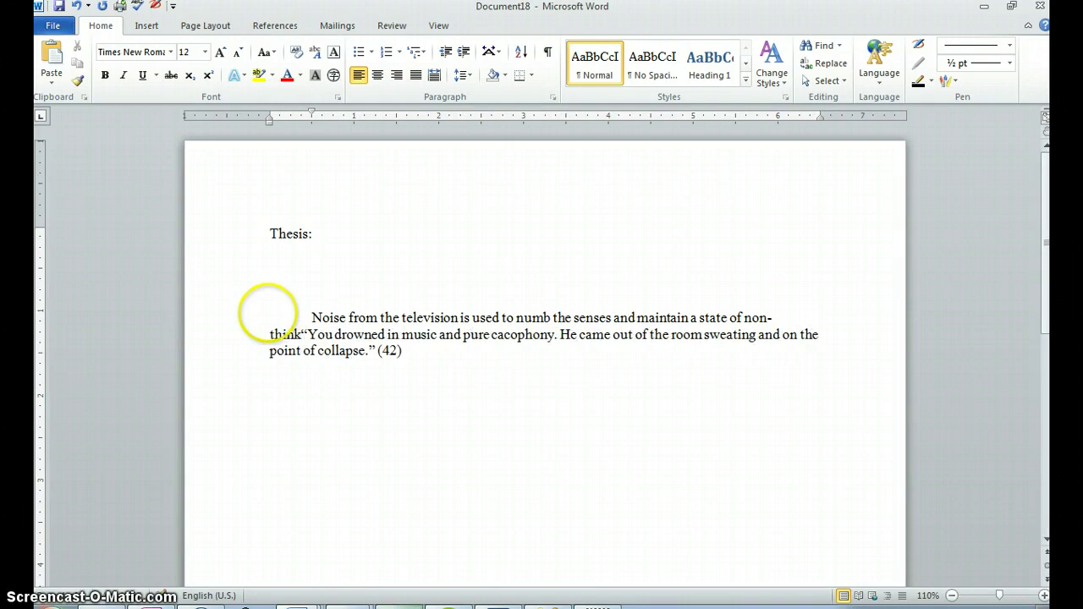
text(ing. The sound s)
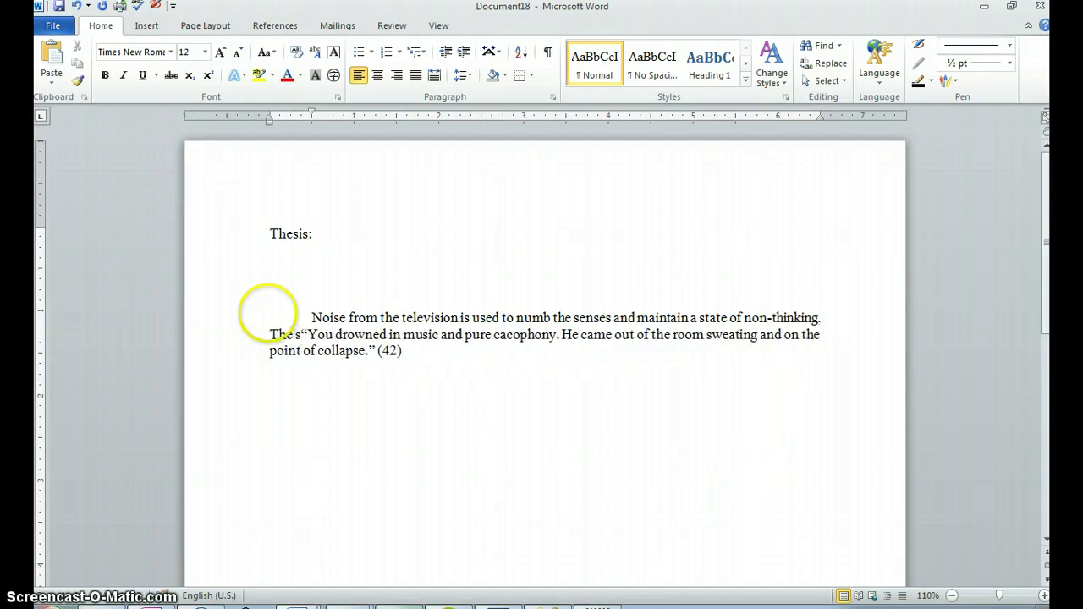
- Write the paragraph's second sentence before the quotation: "The sound seems to exhaust the reader."
text(eems to exha)
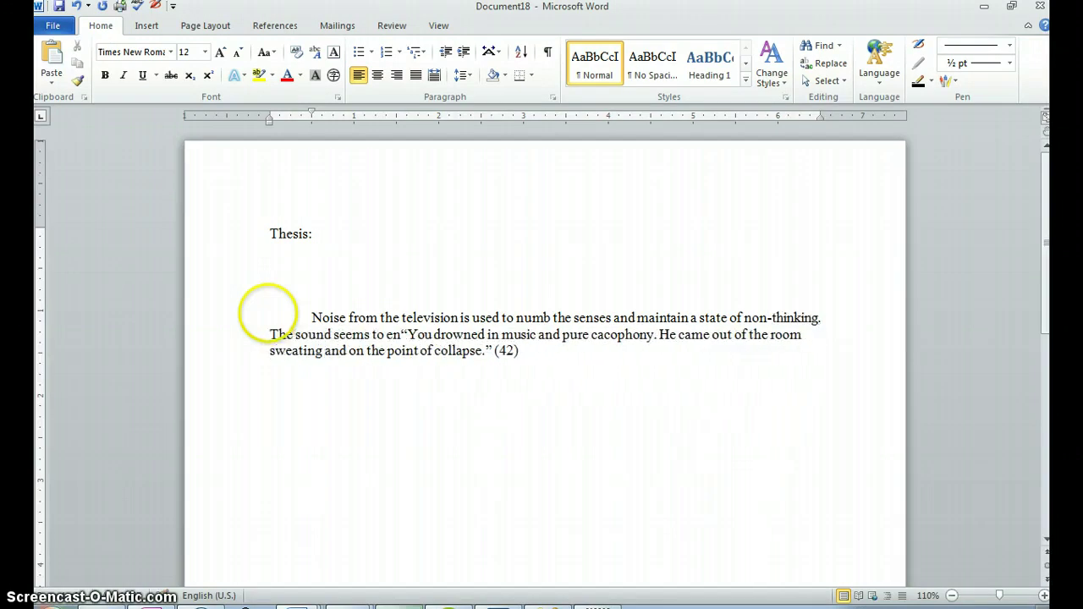
text(ust th)
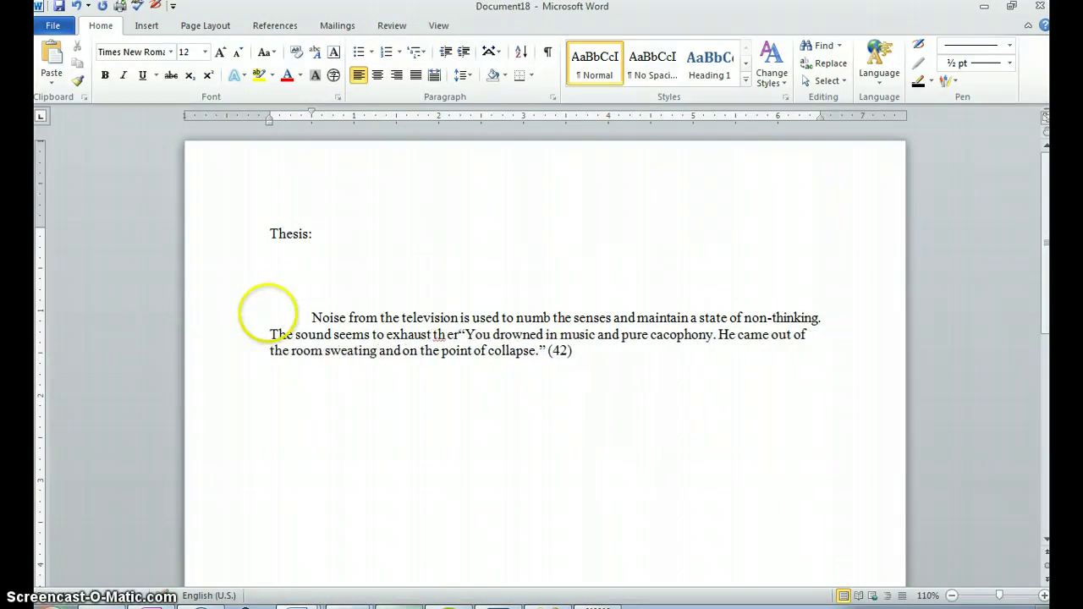
text(e)
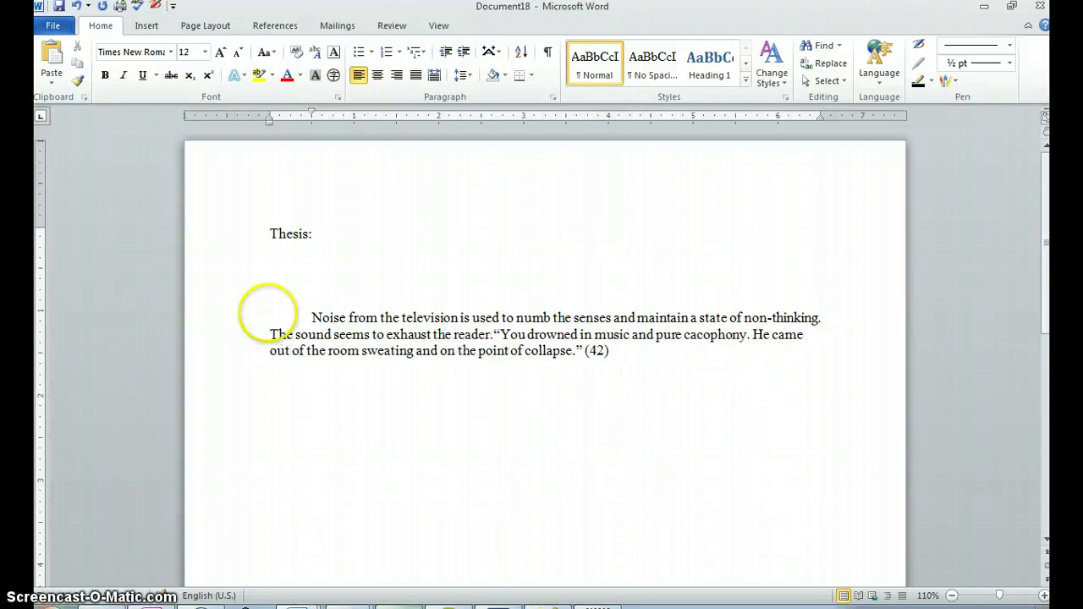
- Introduce the quotation with the lead-in "For example, when Guy exits the parlor he narrates,"
text( reader.  For example, when )
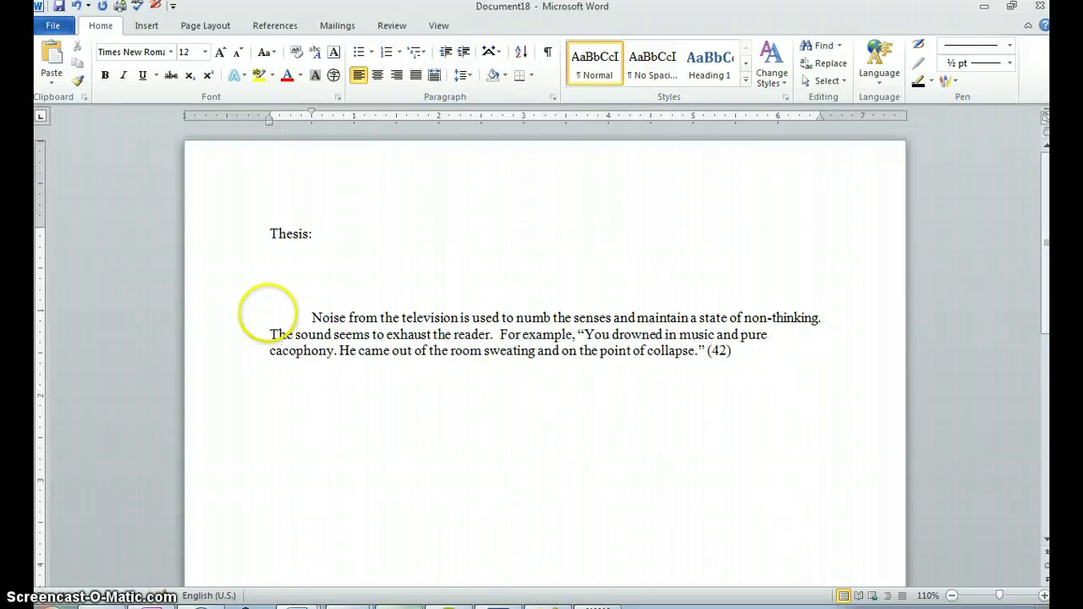
text(Guy exits t)
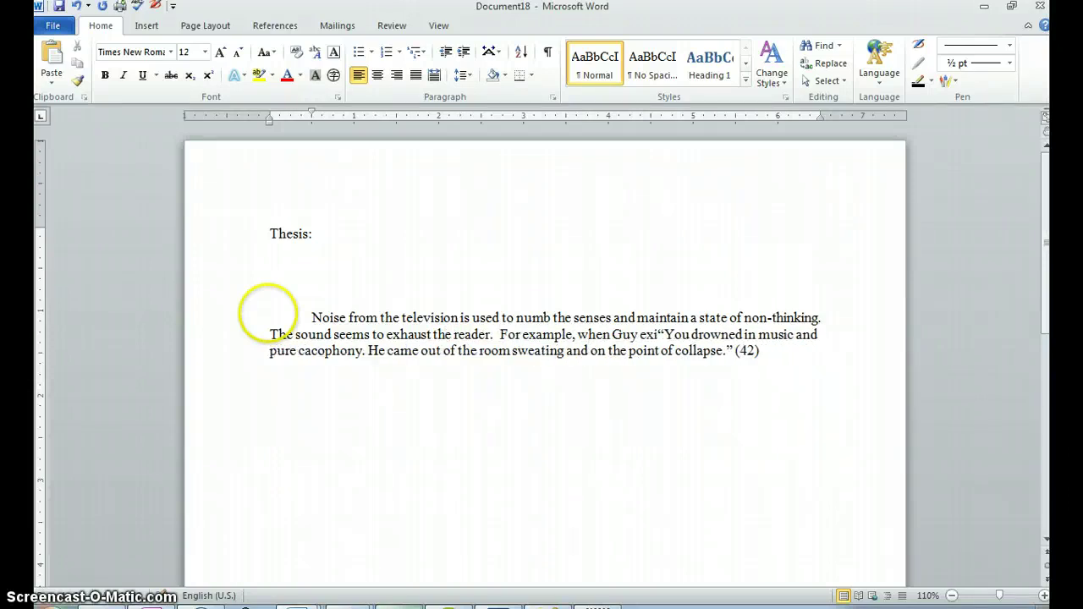
text(he parlor)
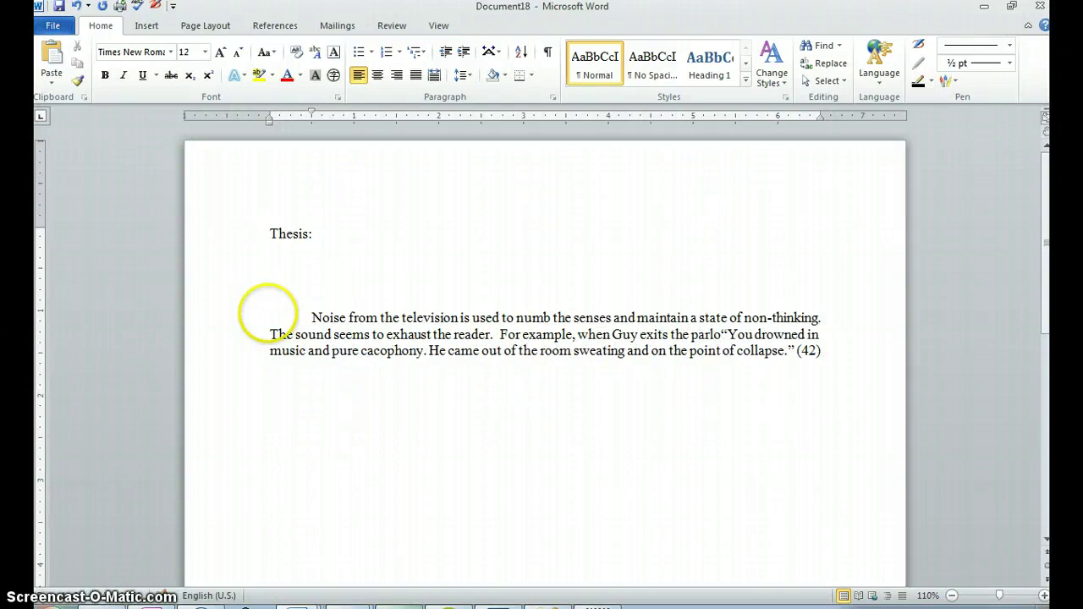
text( he s)
key(BackSpace)
key(BackSpace)
key(BackSpace)
key(BackSpace)
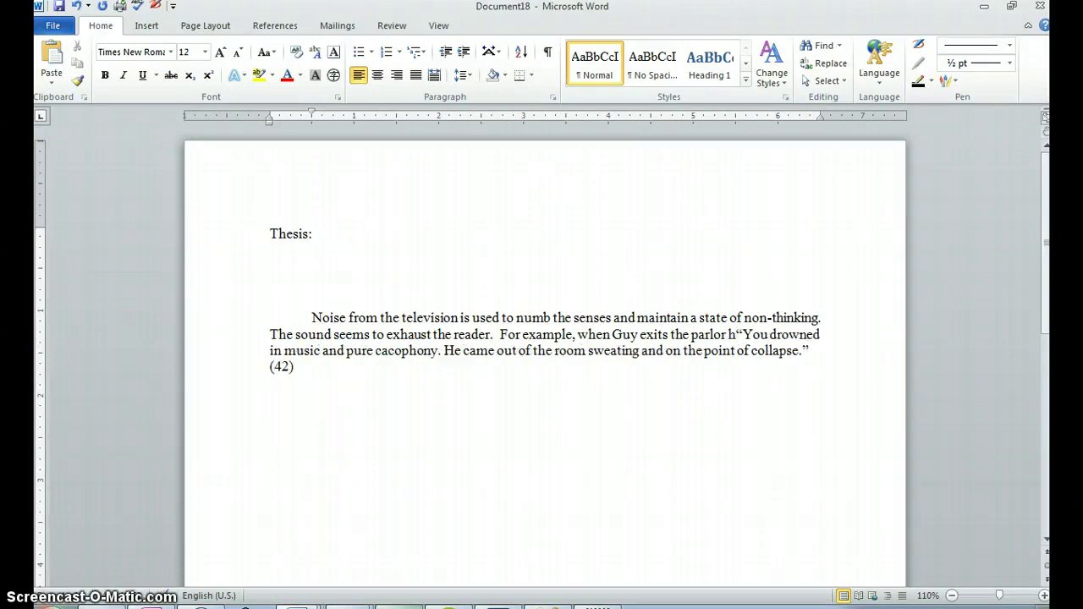
text(he narrates,)
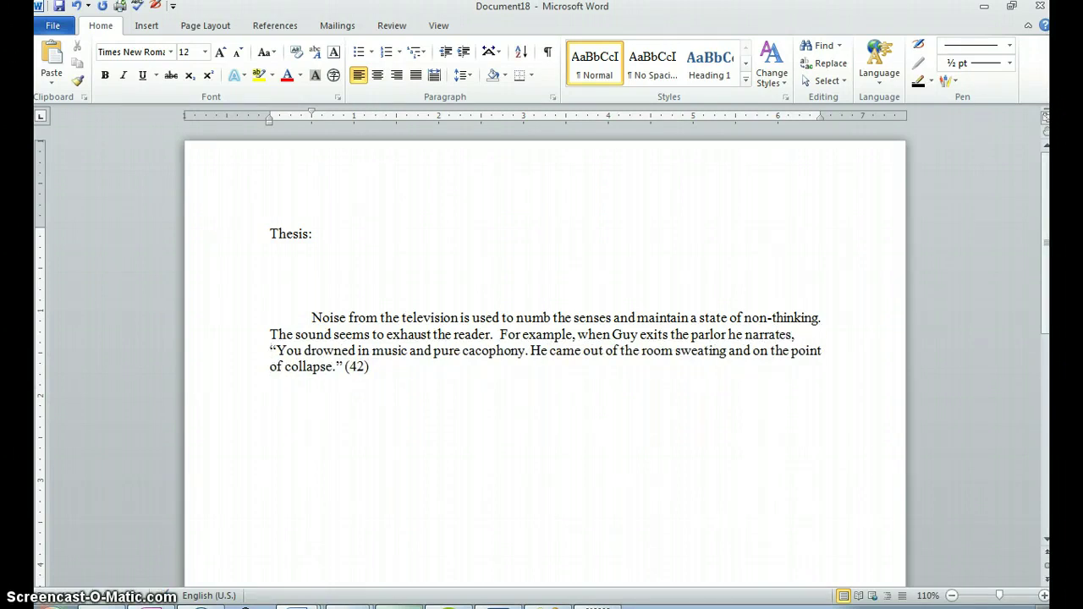
- Switch to the Kindle copy of Fahrenheit 451 and list all notes and marks instead of notes only
click(405, 366)
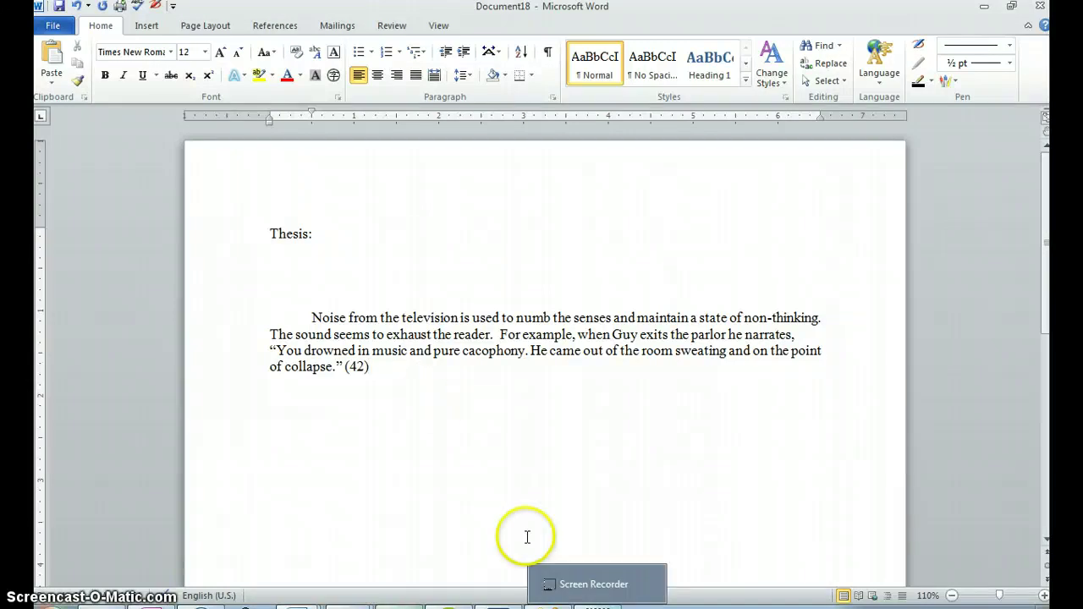
click(499, 604)
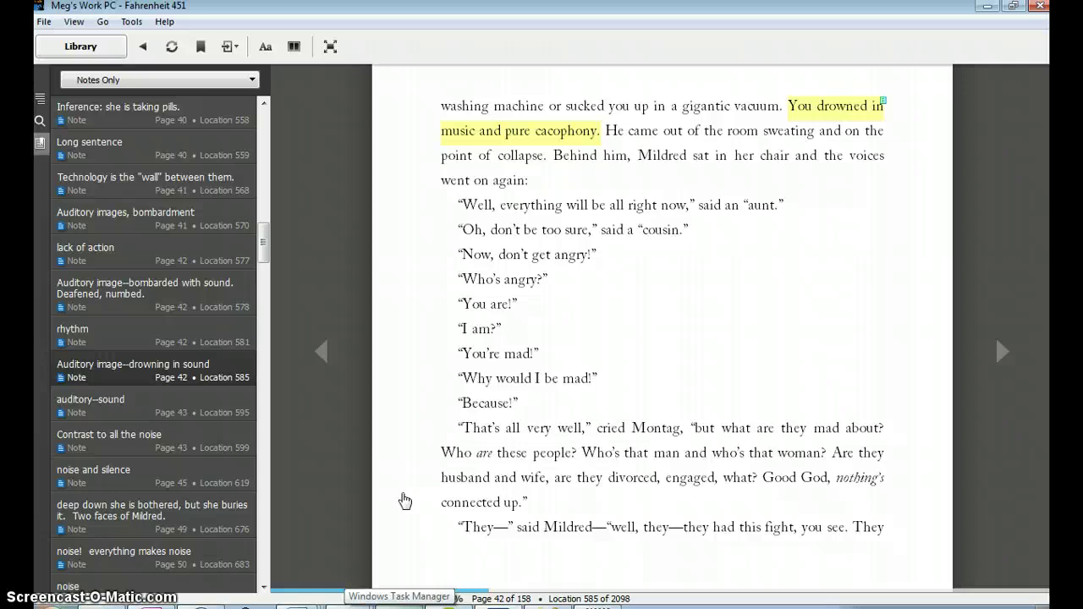
click(591, 404)
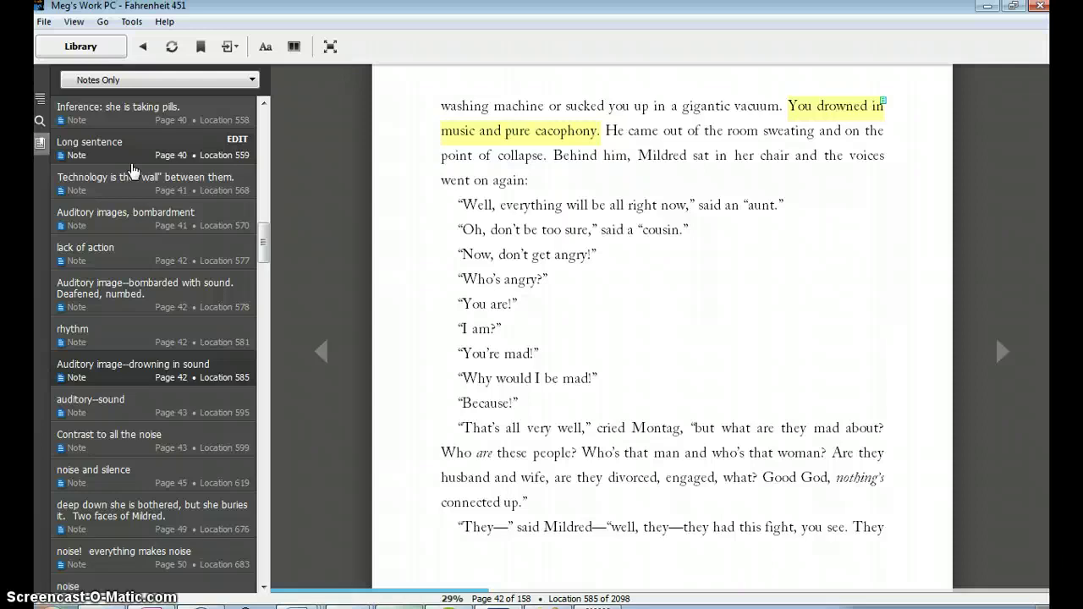
click(216, 85)
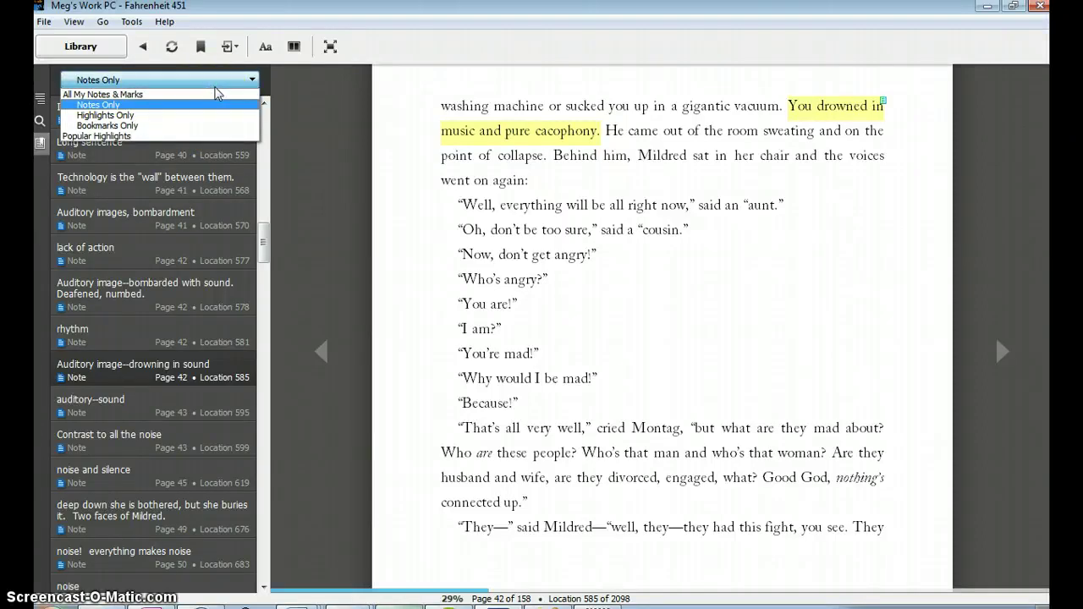
click(214, 93)
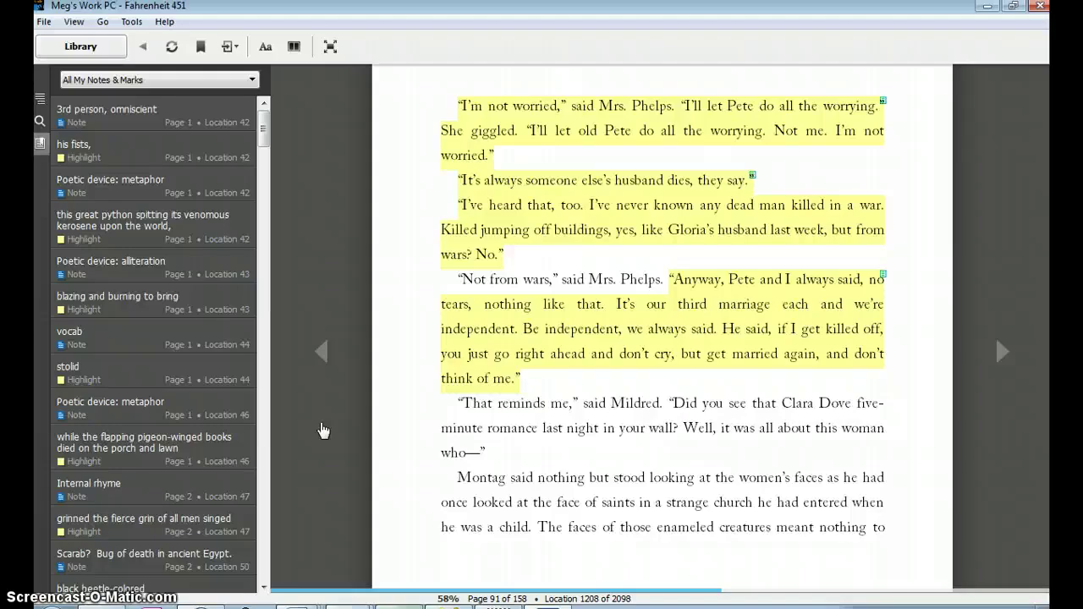
- Search the book for "noise" and open the page 34 passage about the men making too much noise
click(44, 135)
click(39, 121)
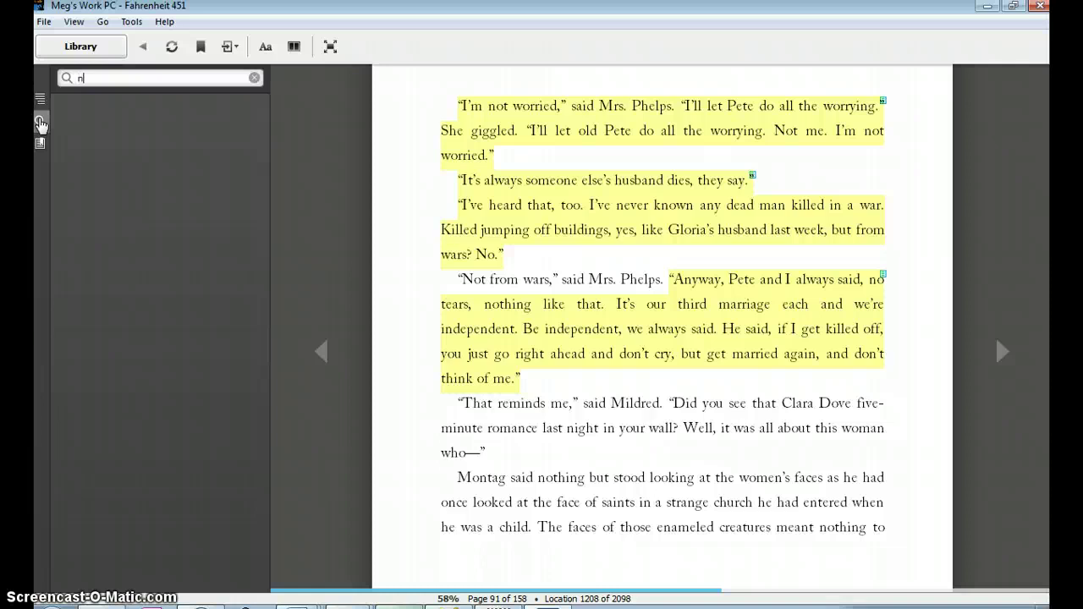
text(noise)
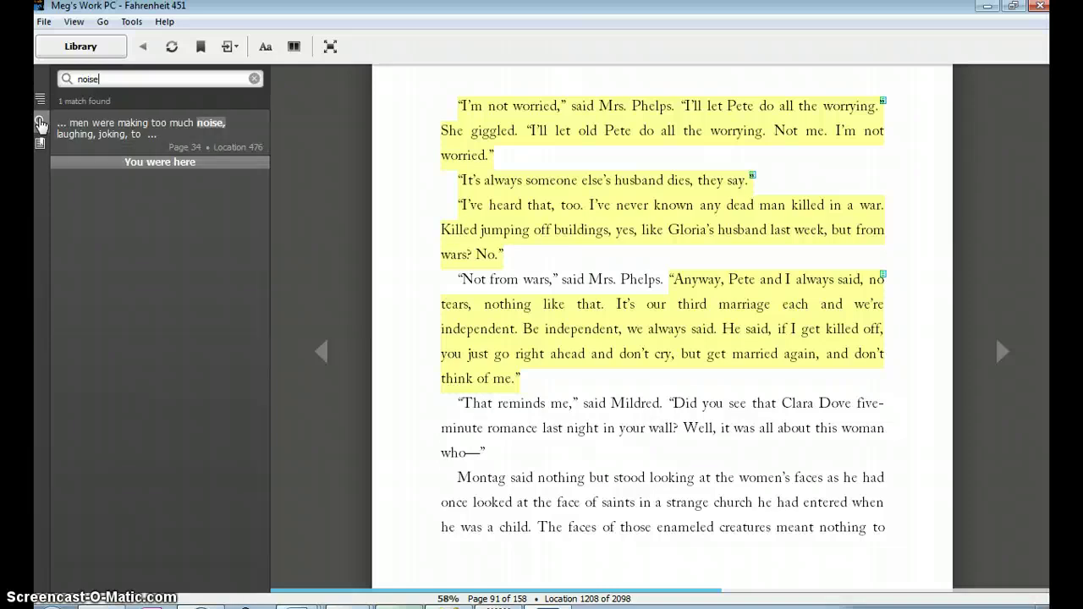
click(212, 148)
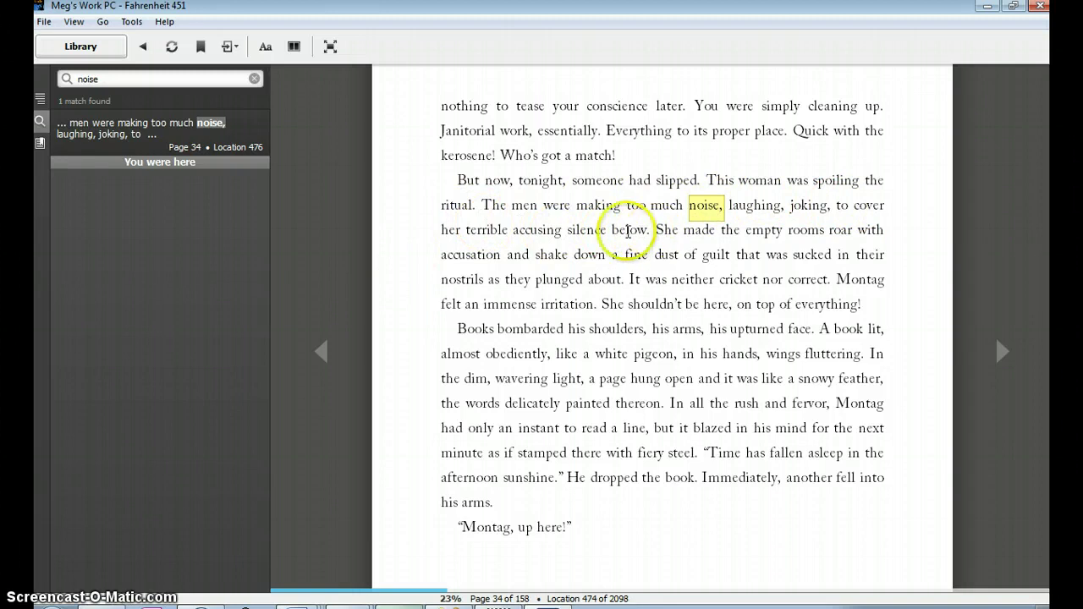
- Search the book for "sound" and open the page 10 passage about the great tides of sound
click(96, 77)
drag(44, 78, 41, 78)
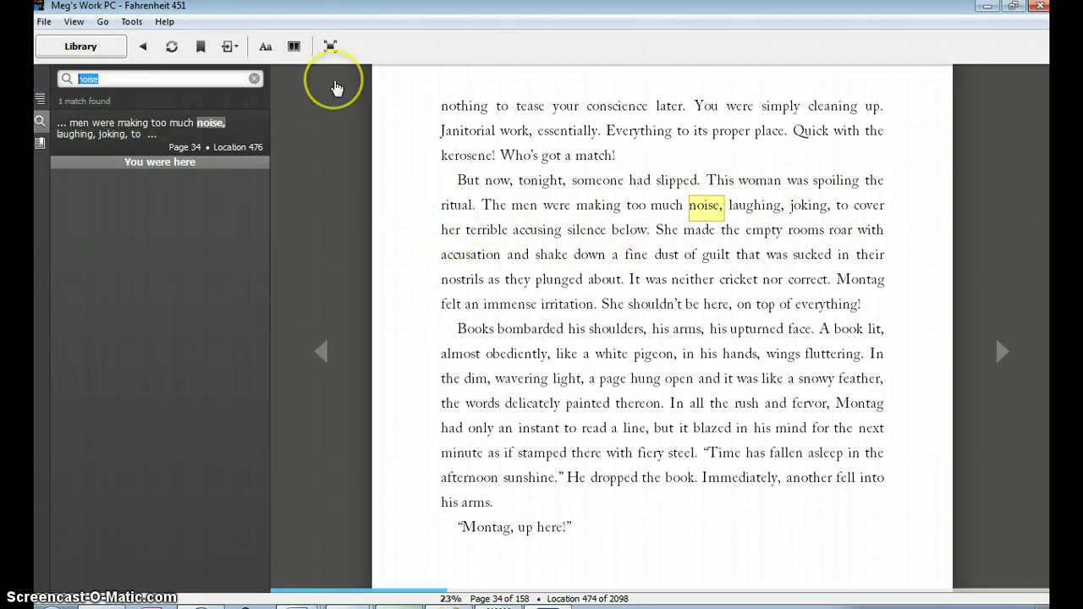
text(sound)
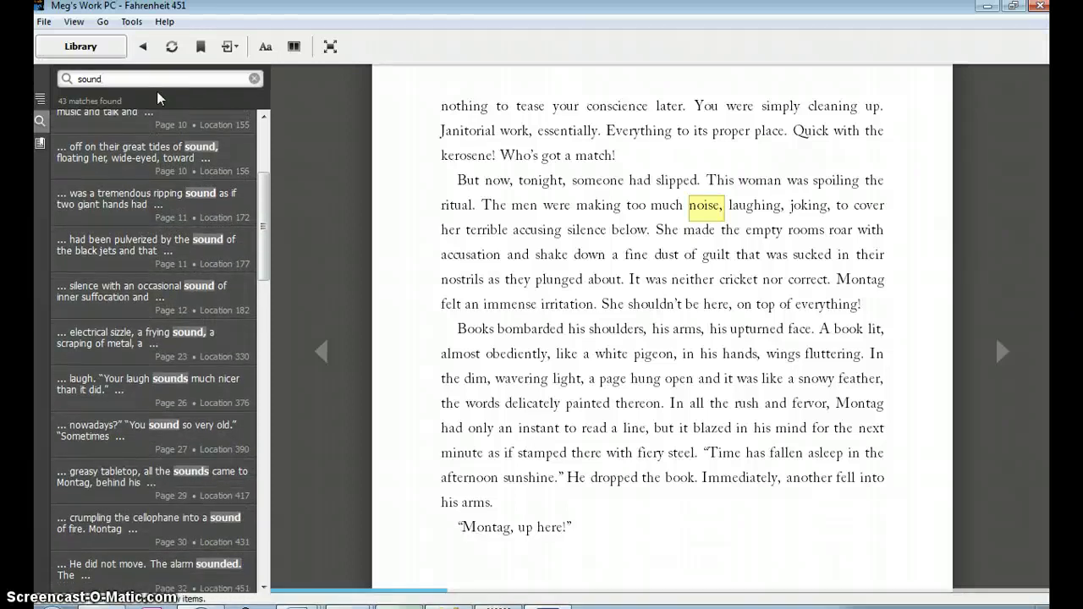
drag(260, 261, 277, 224)
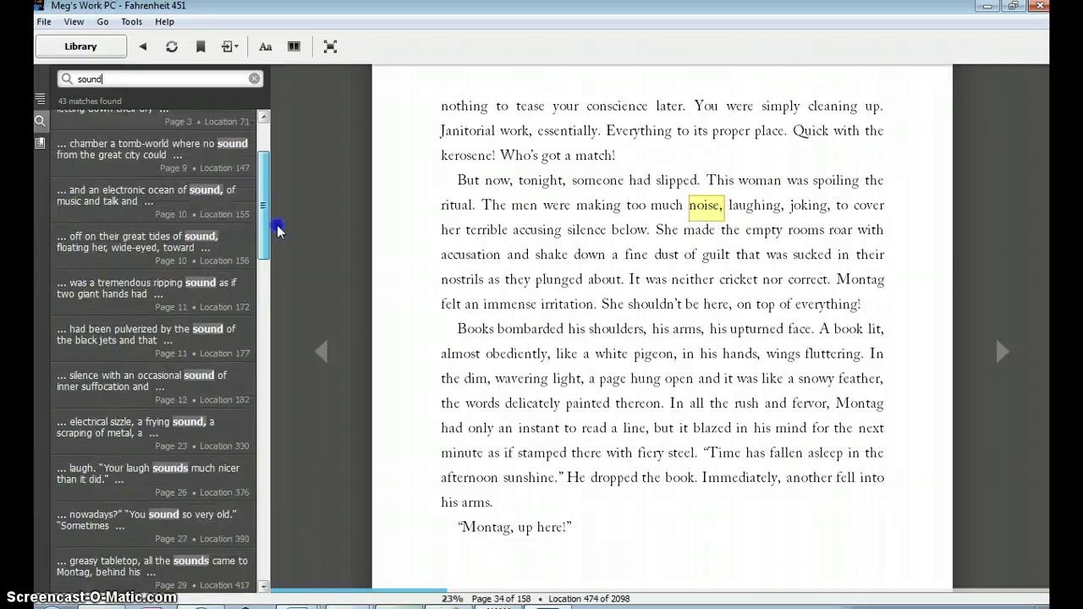
click(227, 242)
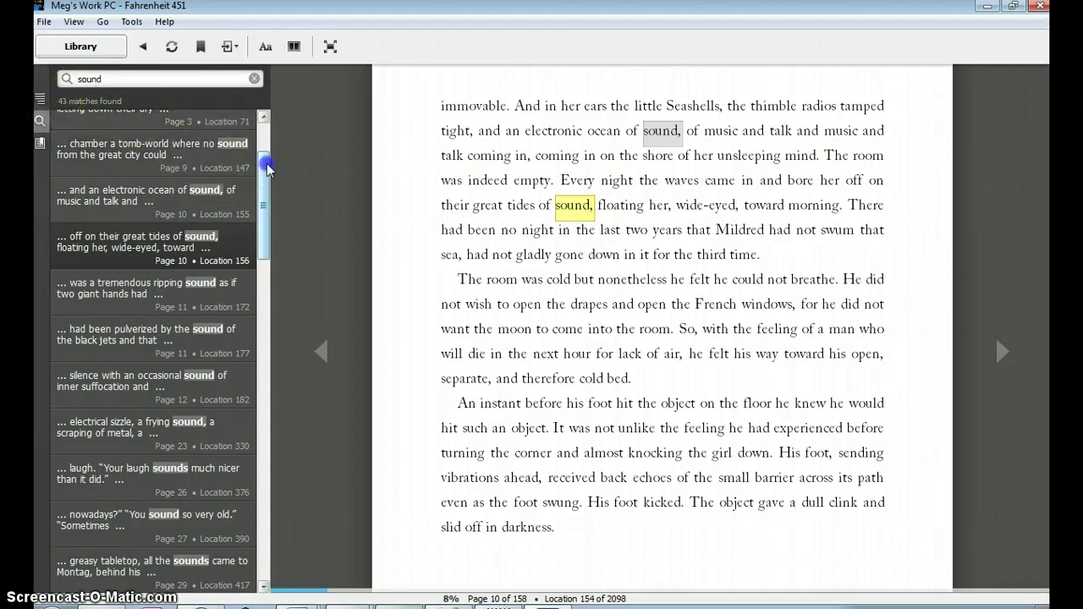
- Open the page 26 match "Your laugh sounds much nicer than it did" and browse further "sound" matches
drag(267, 163, 266, 201)
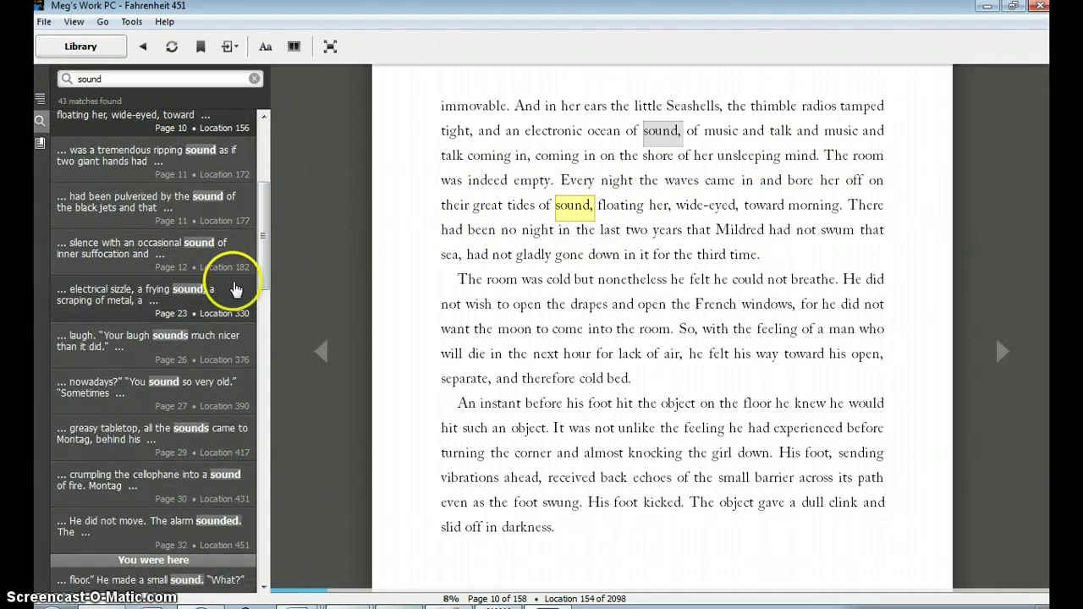
click(220, 349)
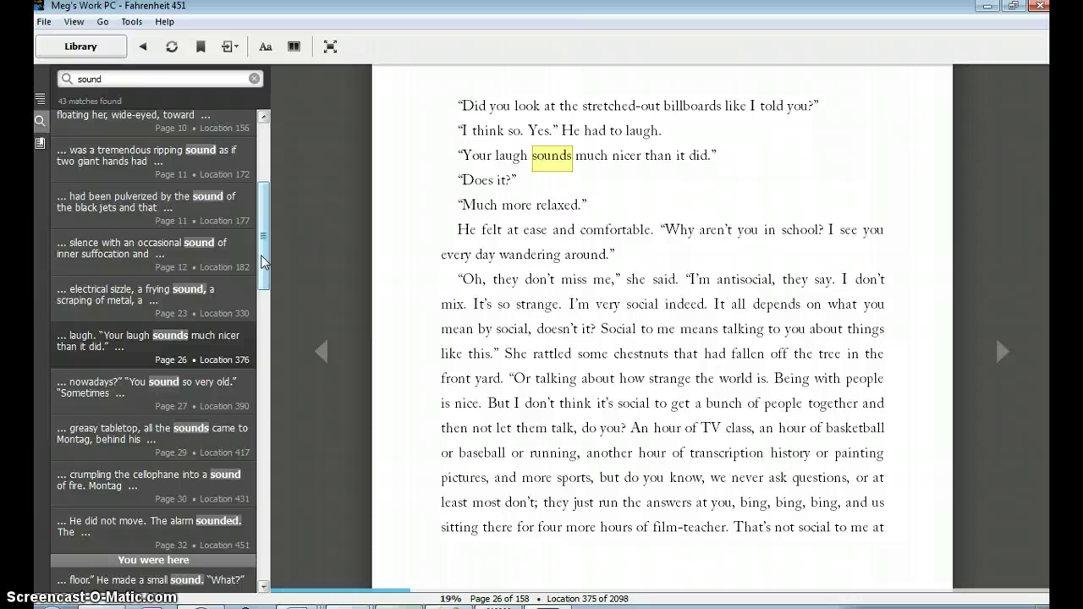
drag(261, 262, 265, 303)
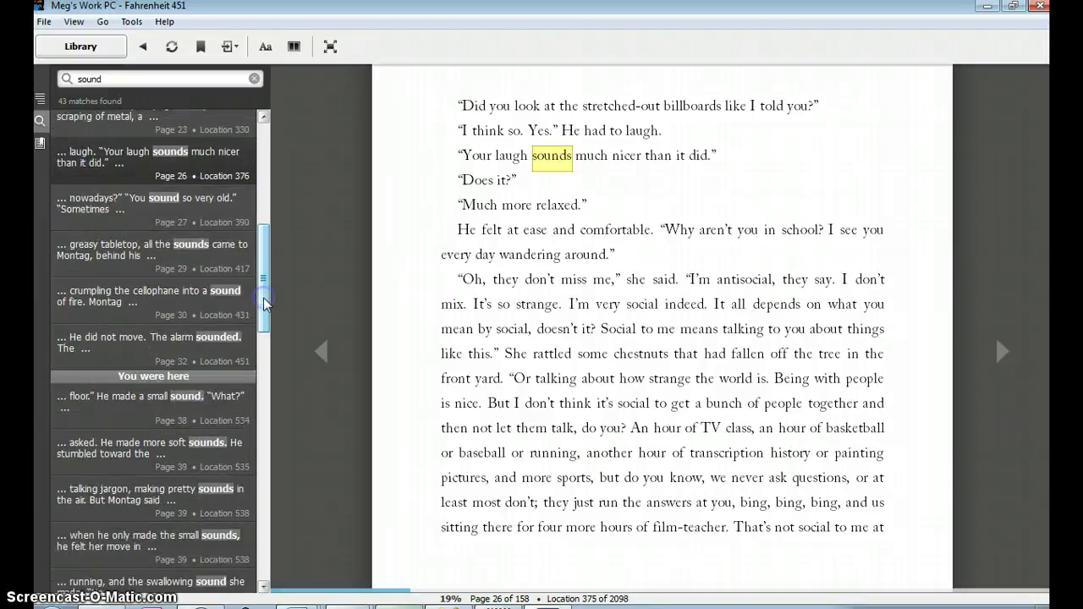
- Search the book for "moon" in place of the "sound" search
double_click(135, 79)
key(BackSpace)
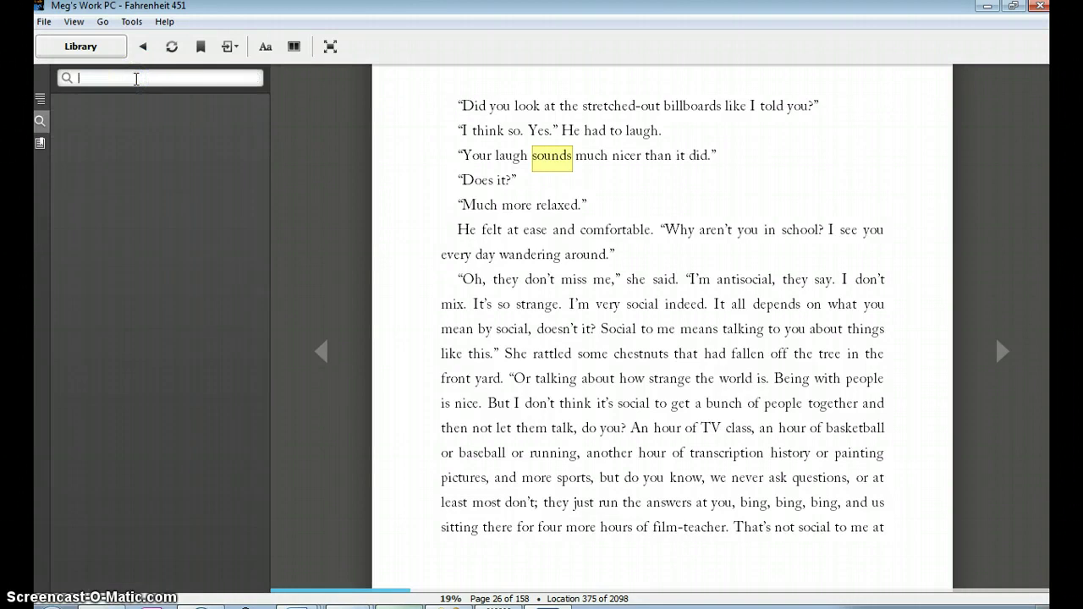
text(moon)
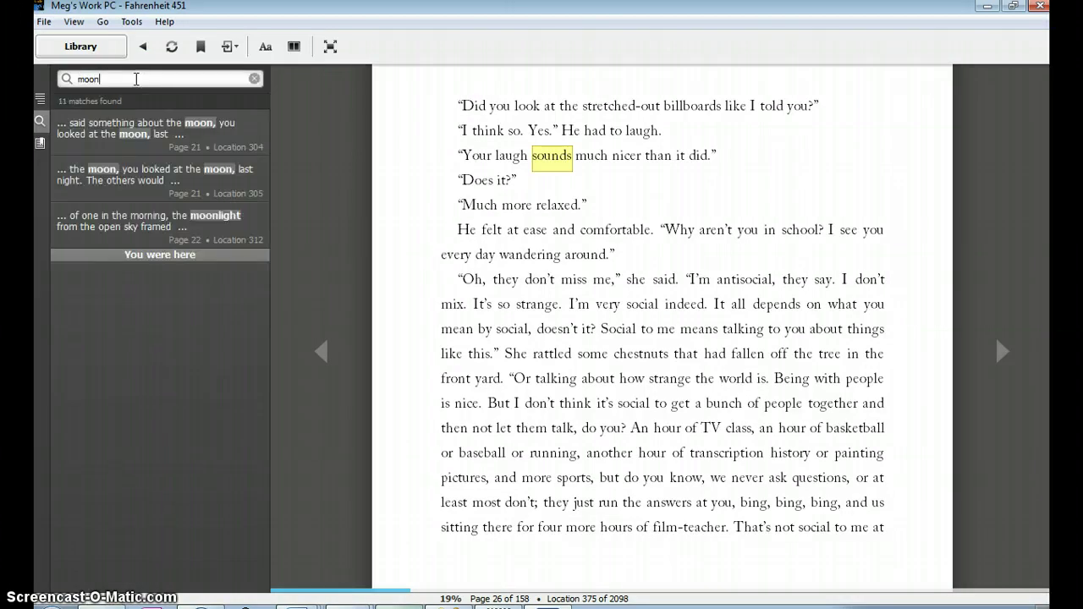
key(Return)
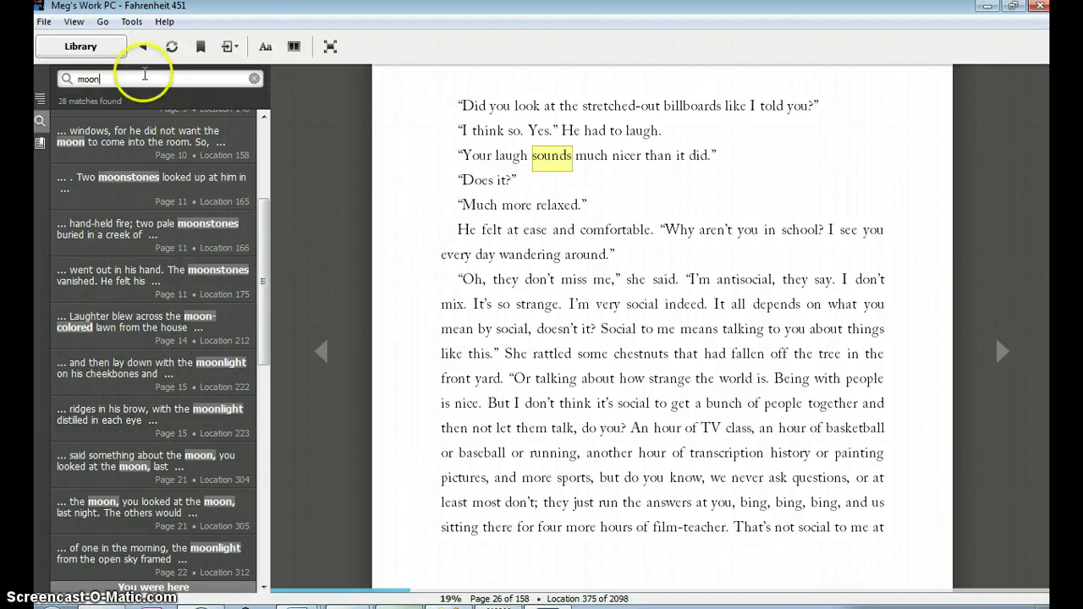
- Replace the search term with "white" and look over the matching passages
key(BackSpace)
key(BackSpace)
key(BackSpace)
key(BackSpace)
text(white)
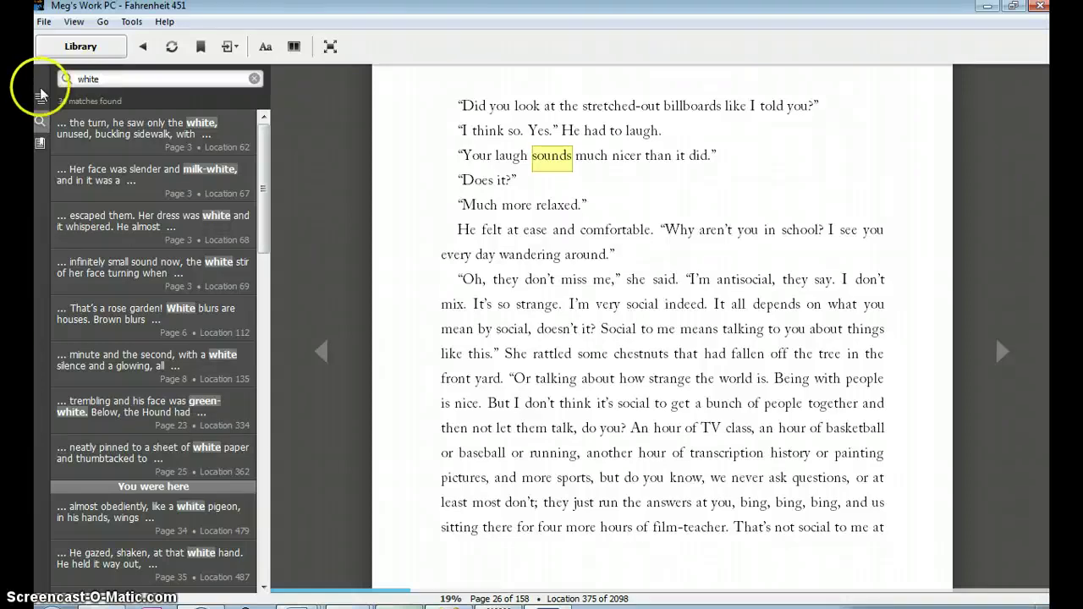
click(82, 149)
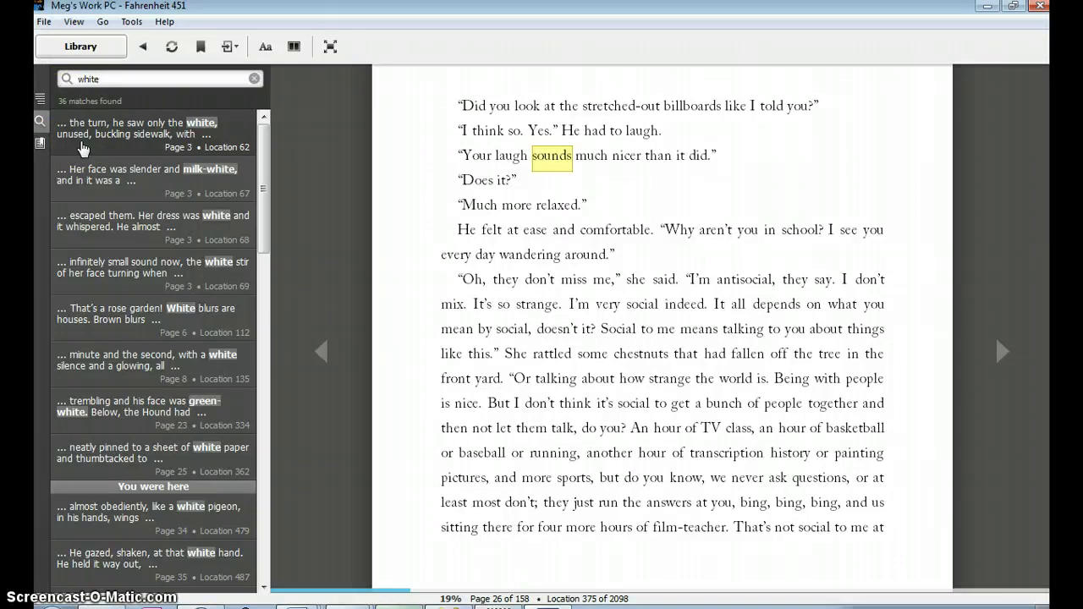
click(266, 159)
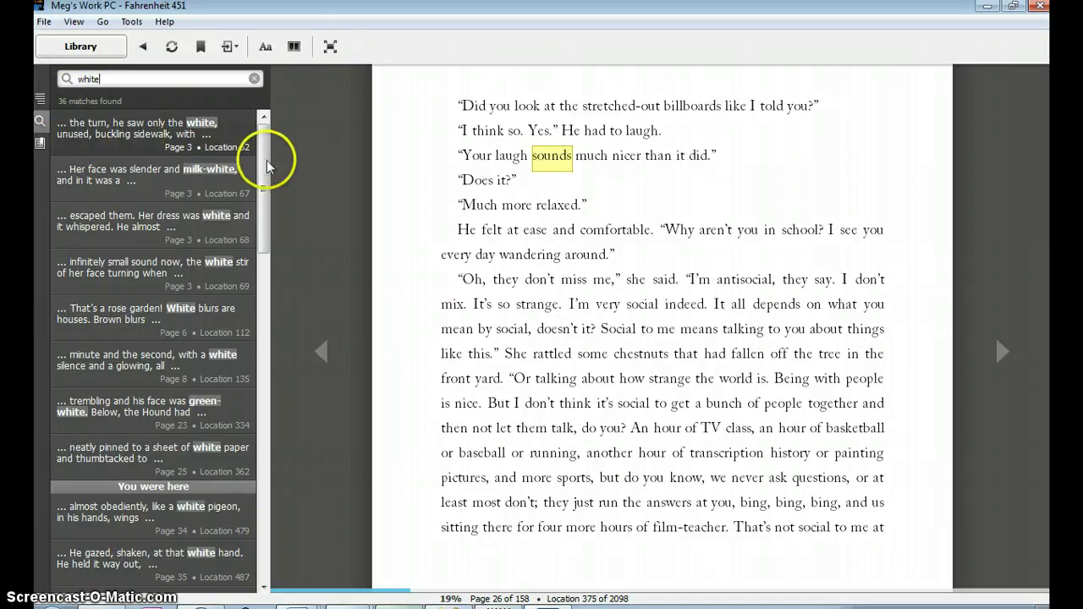
- Revisit the list of notes and marks, and display the book's table of contents
click(40, 145)
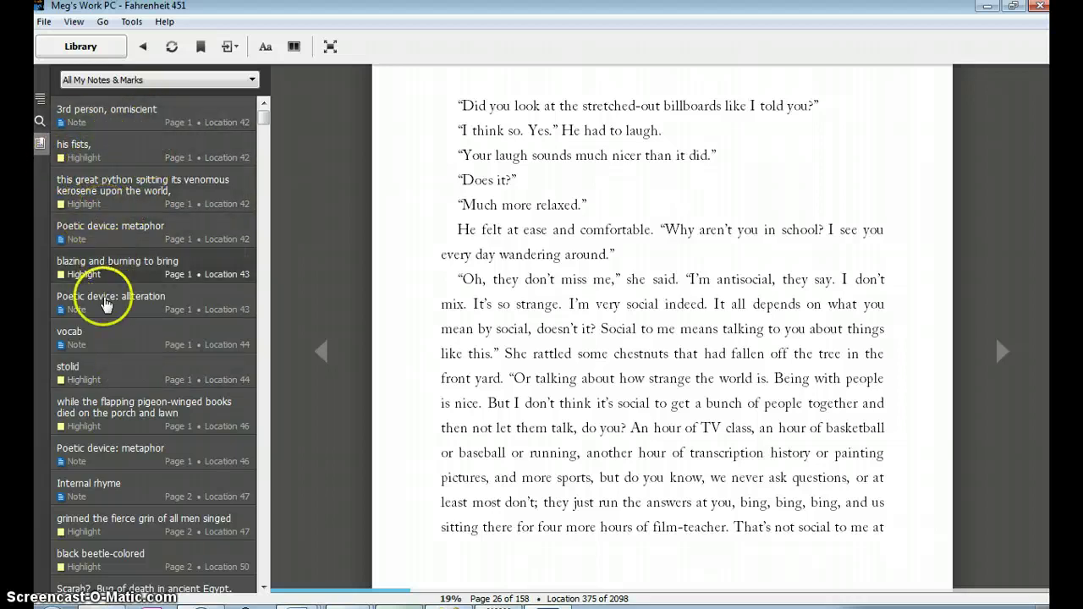
click(39, 123)
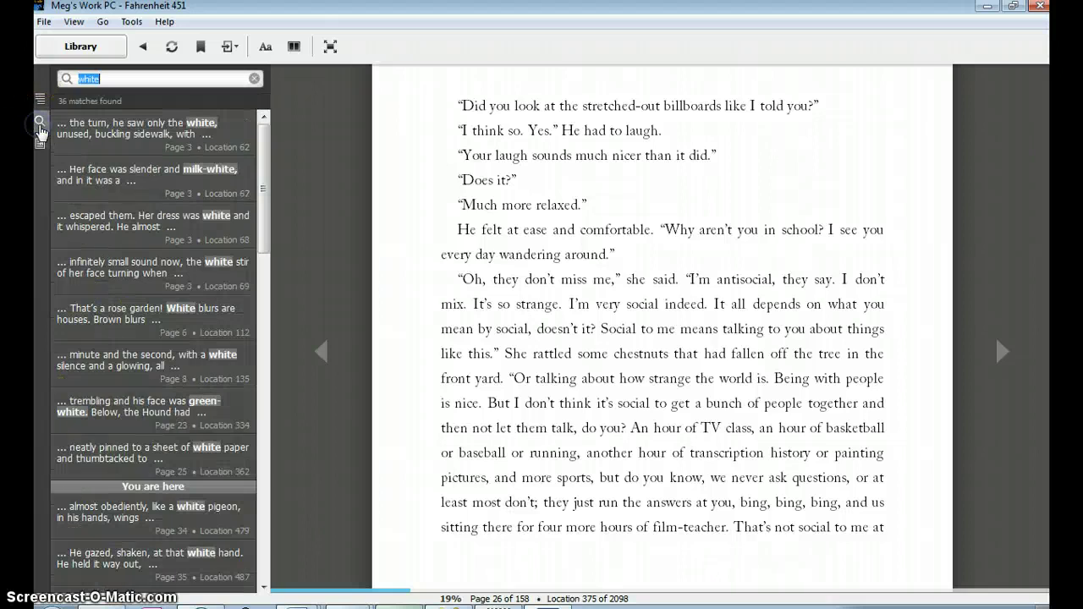
click(40, 99)
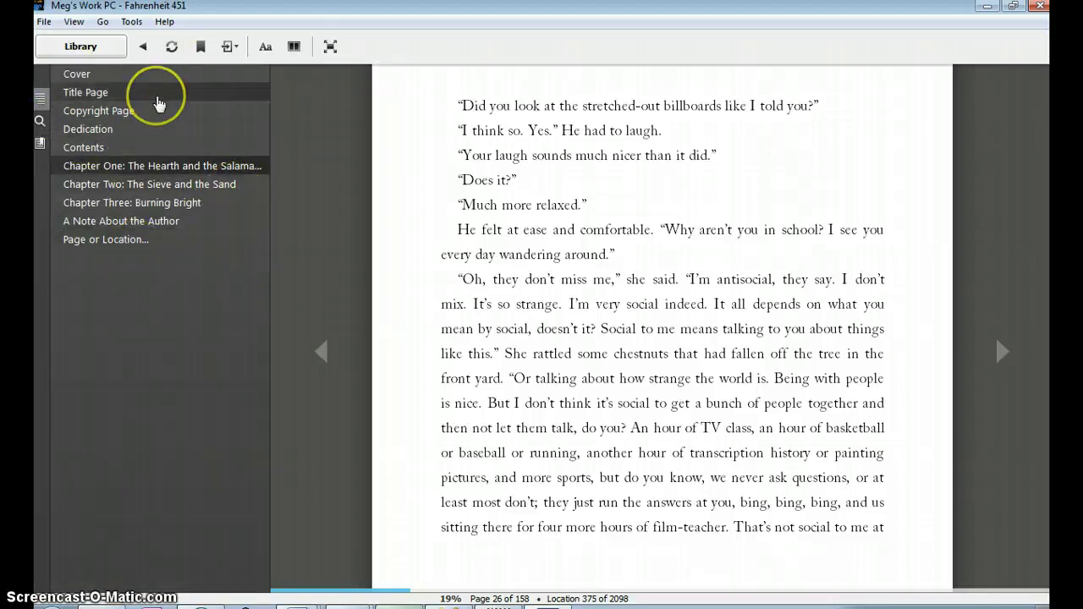
click(159, 373)
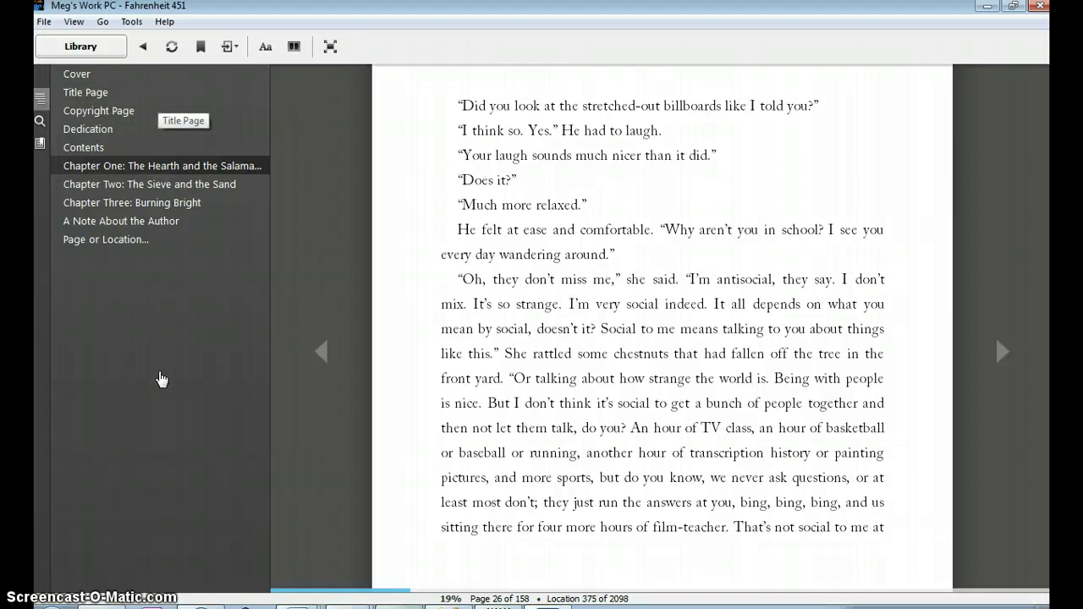
click(158, 433)
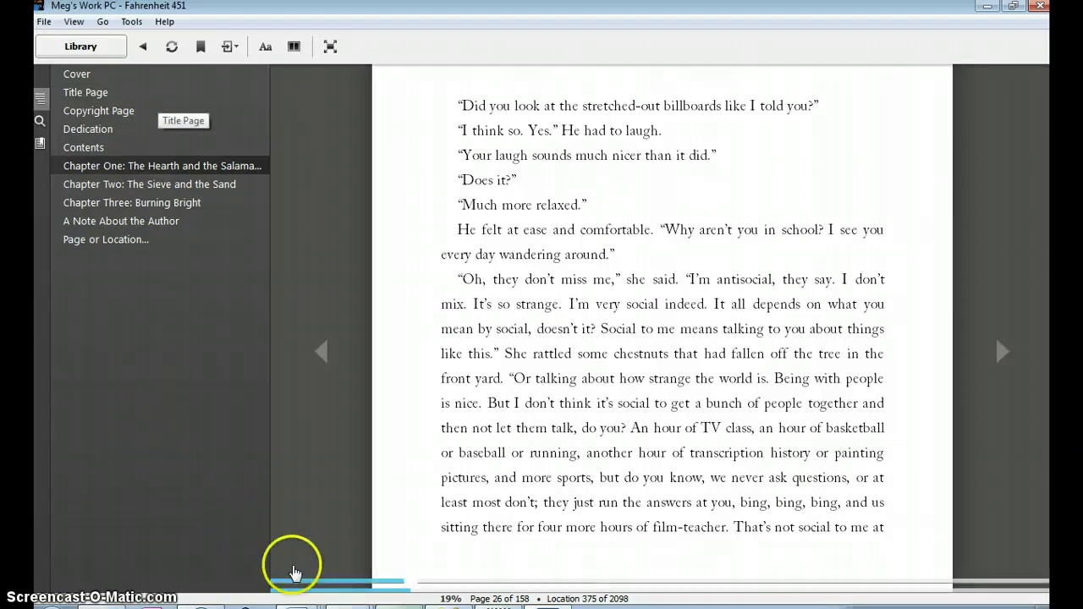